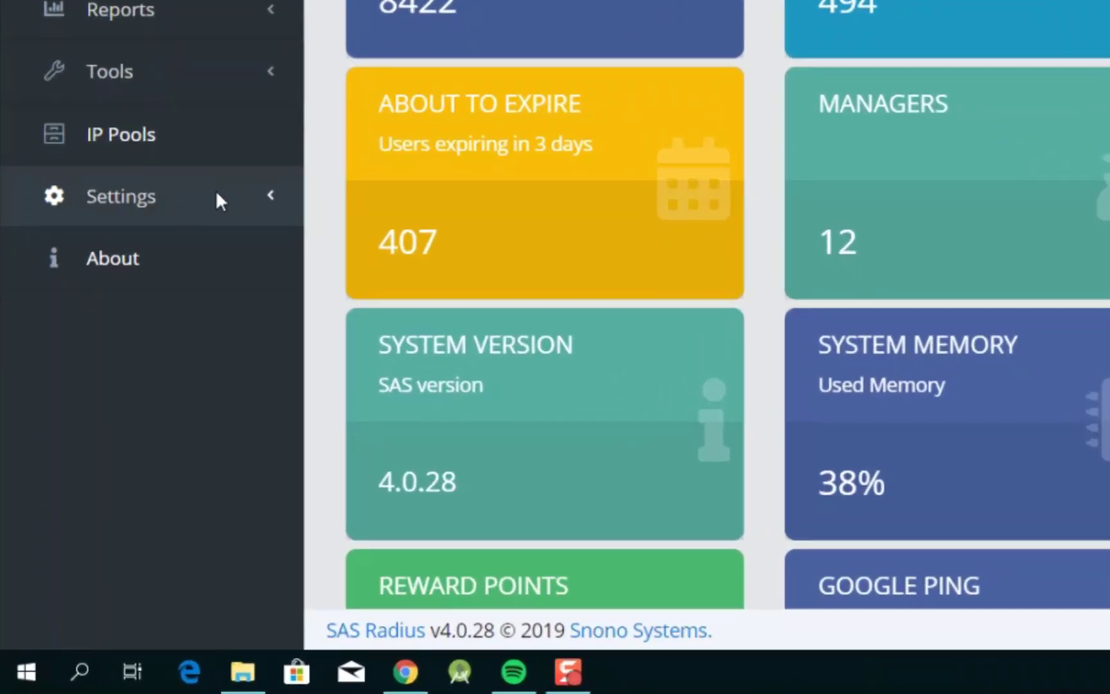
# Step: Review the Mikrotik interim update interval choices in Advanced Settings, leaving the value unchanged
pyautogui.click(113, 434)
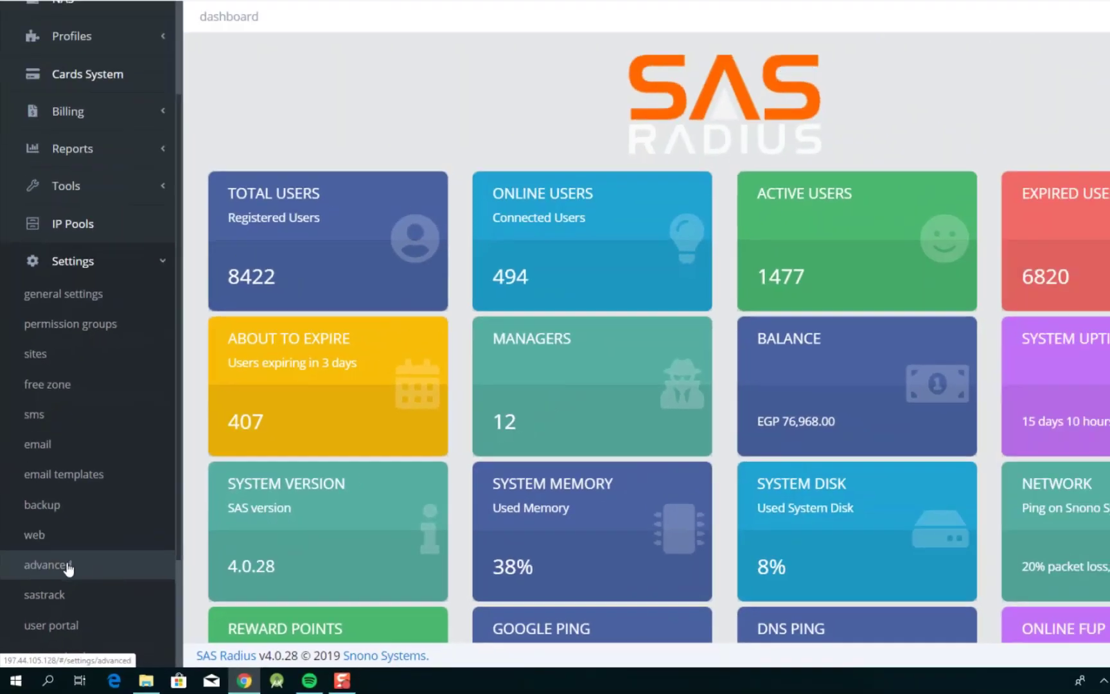
pyautogui.click(86, 462)
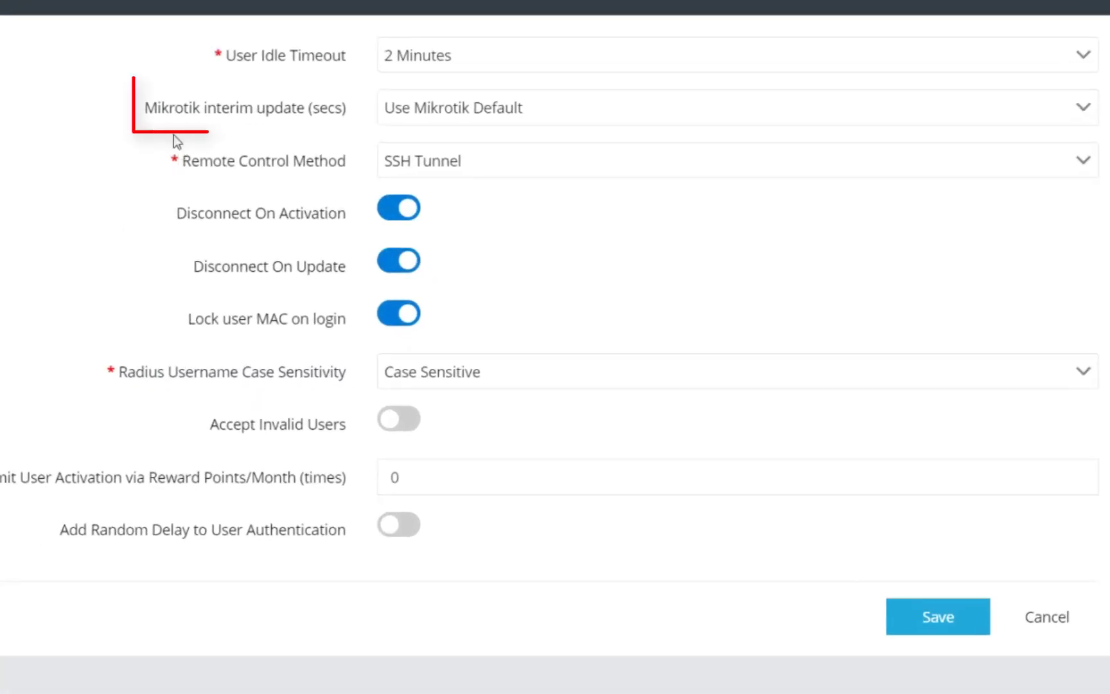
pyautogui.moveTo(144, 108); pyautogui.dragTo(298, 111)
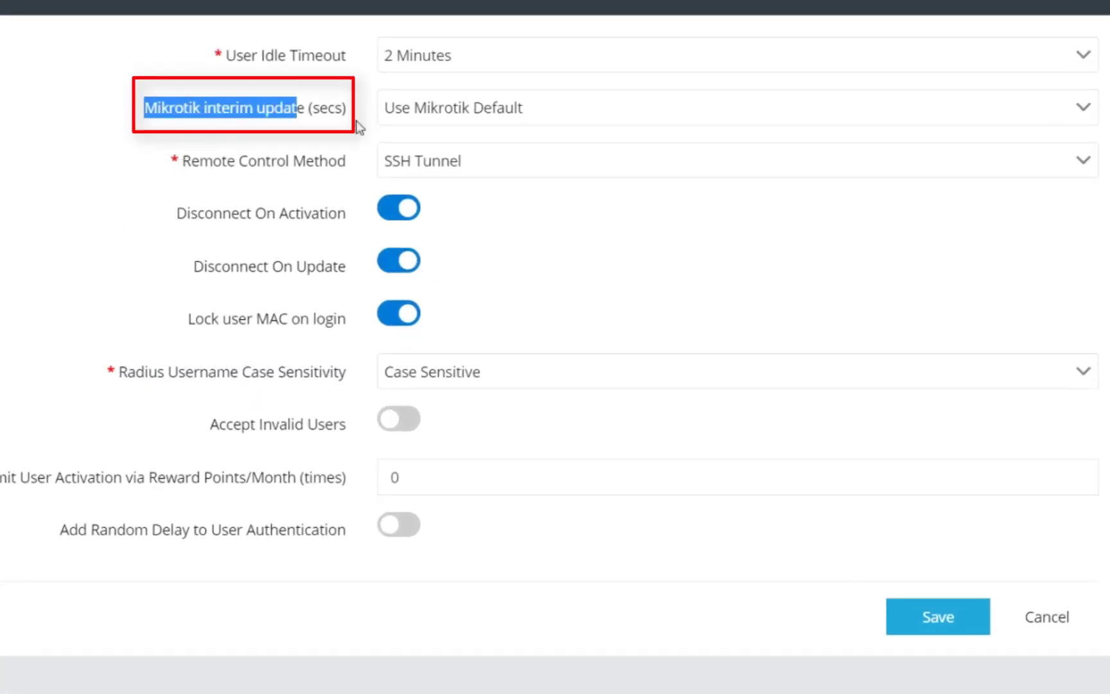
pyautogui.click(464, 118)
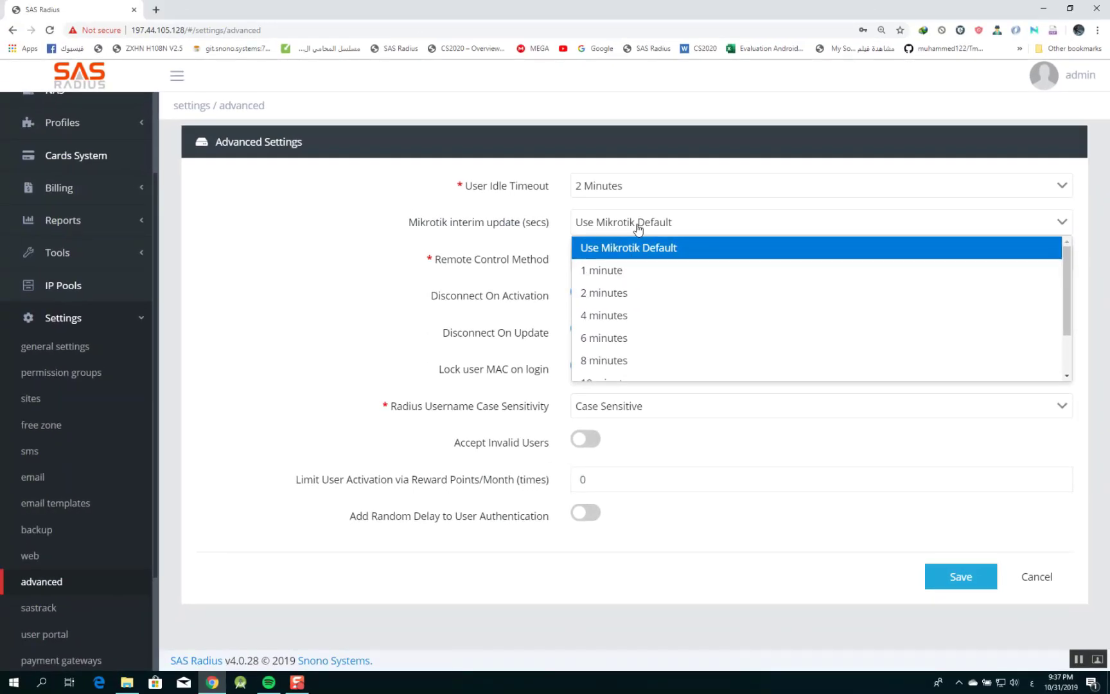
pyautogui.click(637, 229)
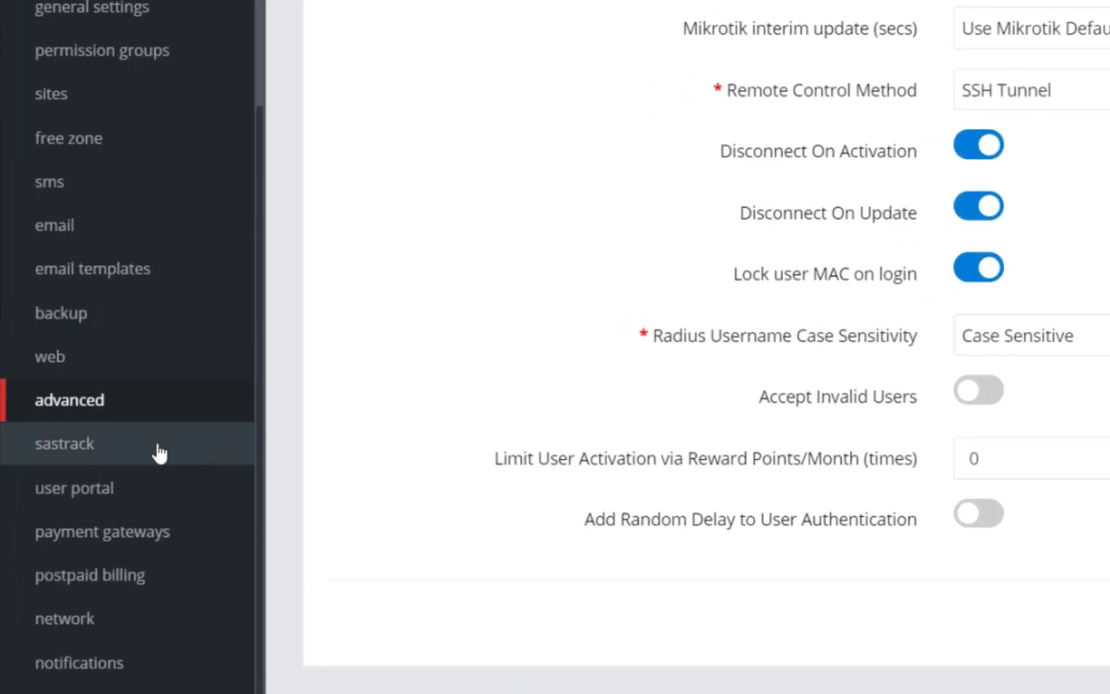
pyautogui.scroll(2, 144, 136)
pyautogui.scroll(-2, 142, 260)
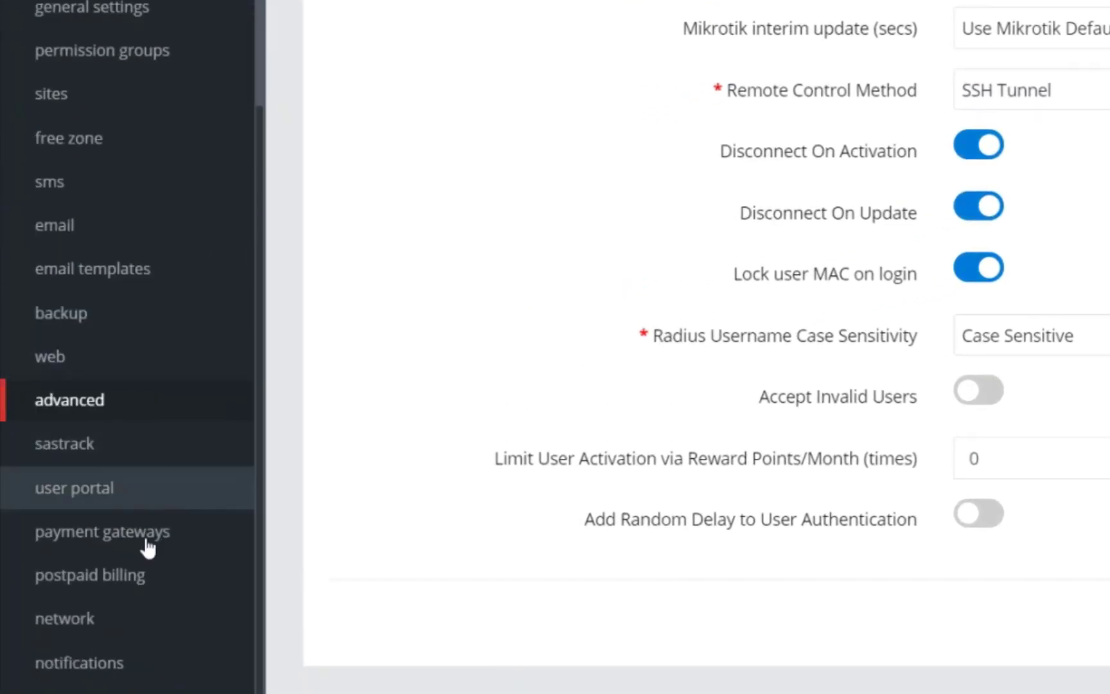
# Step: Check the Send SMS before expiration day choices, keeping 2 days
pyautogui.click(130, 661)
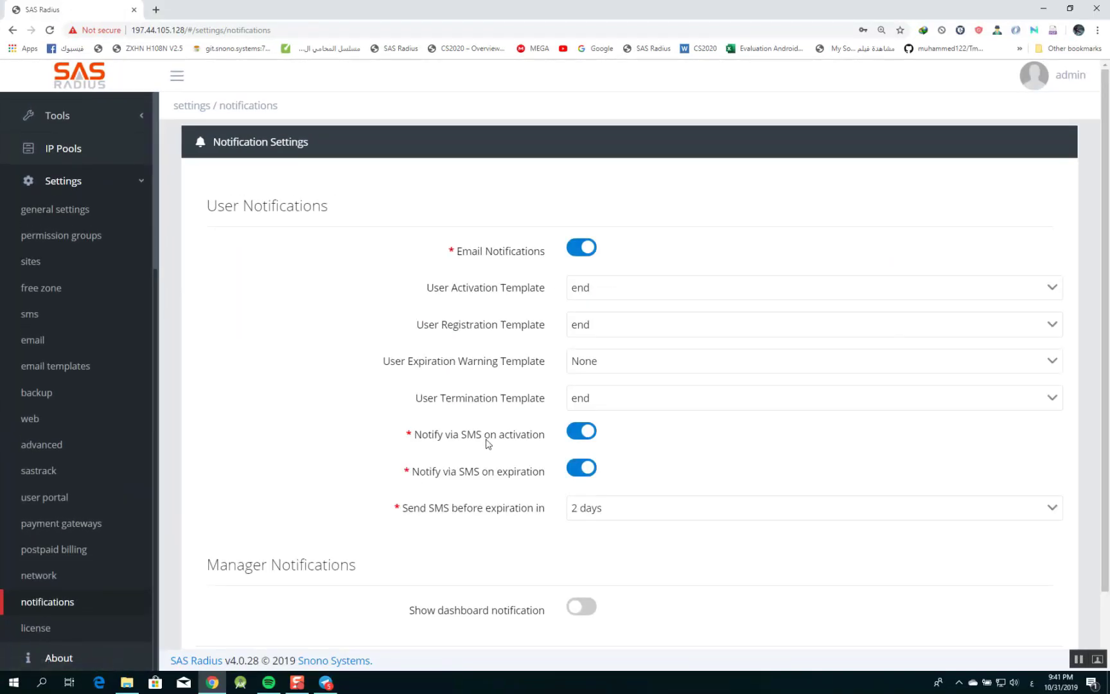
pyautogui.scroll(-2, 487, 443)
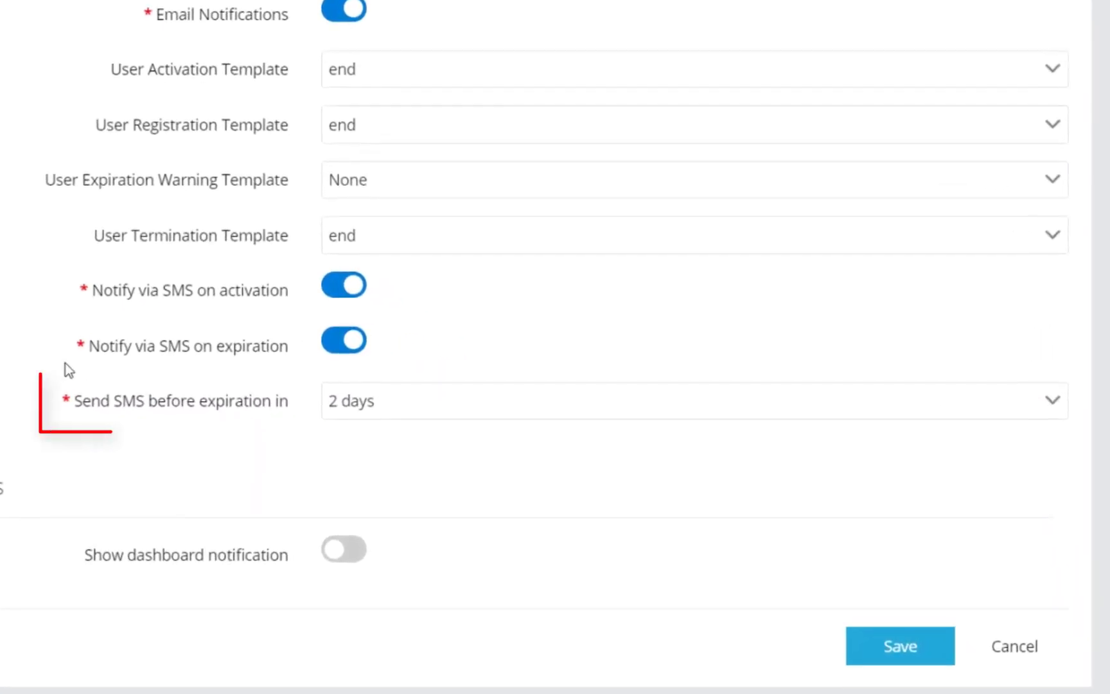
pyautogui.moveTo(76, 402); pyautogui.dragTo(287, 406)
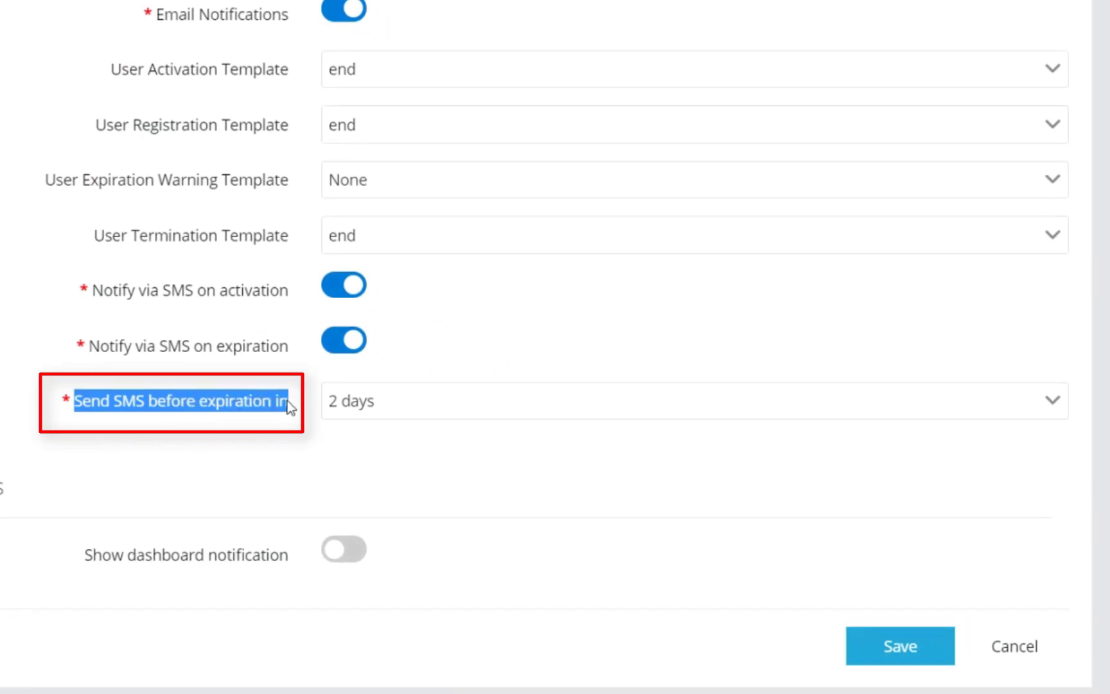
pyautogui.click(391, 416)
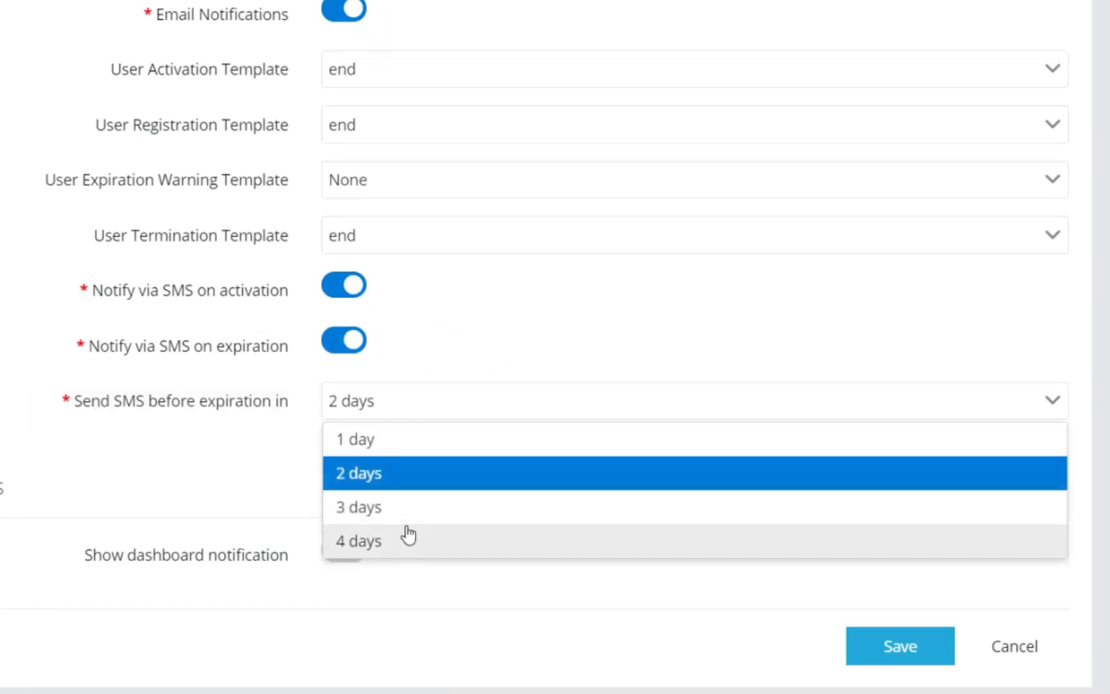
pyautogui.click(309, 364)
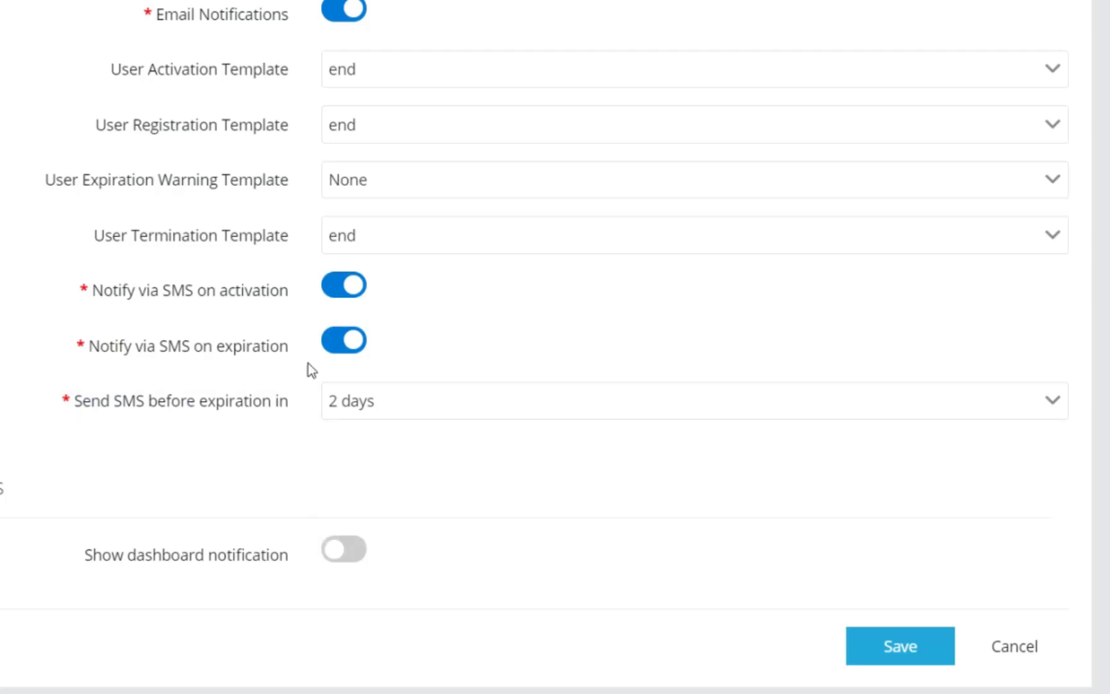
# Step: Toggle Notify via SMS on expiration off and back on, then return to the users list
pyautogui.click(352, 348)
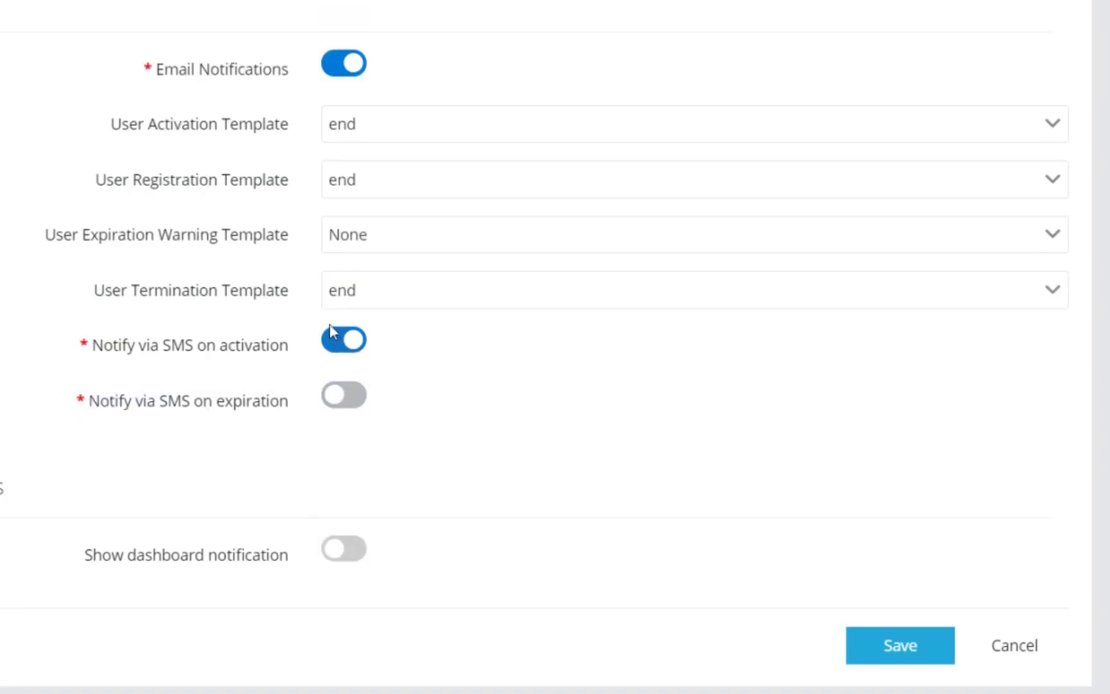
pyautogui.click(350, 400)
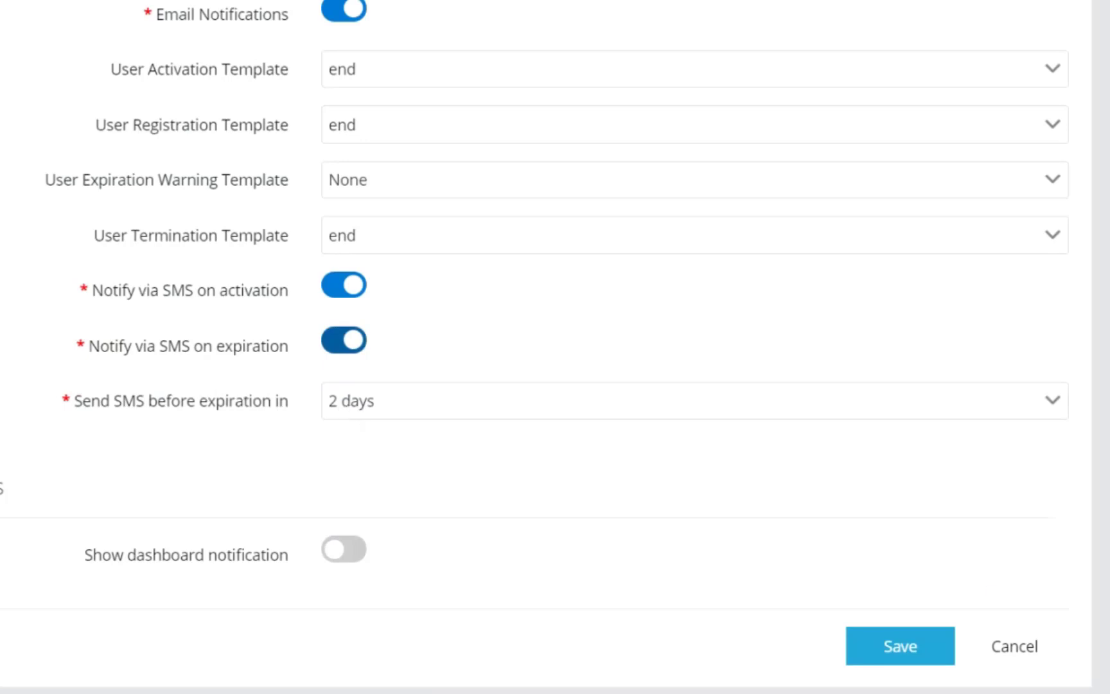
pyautogui.hotkey('alt', 'Left')
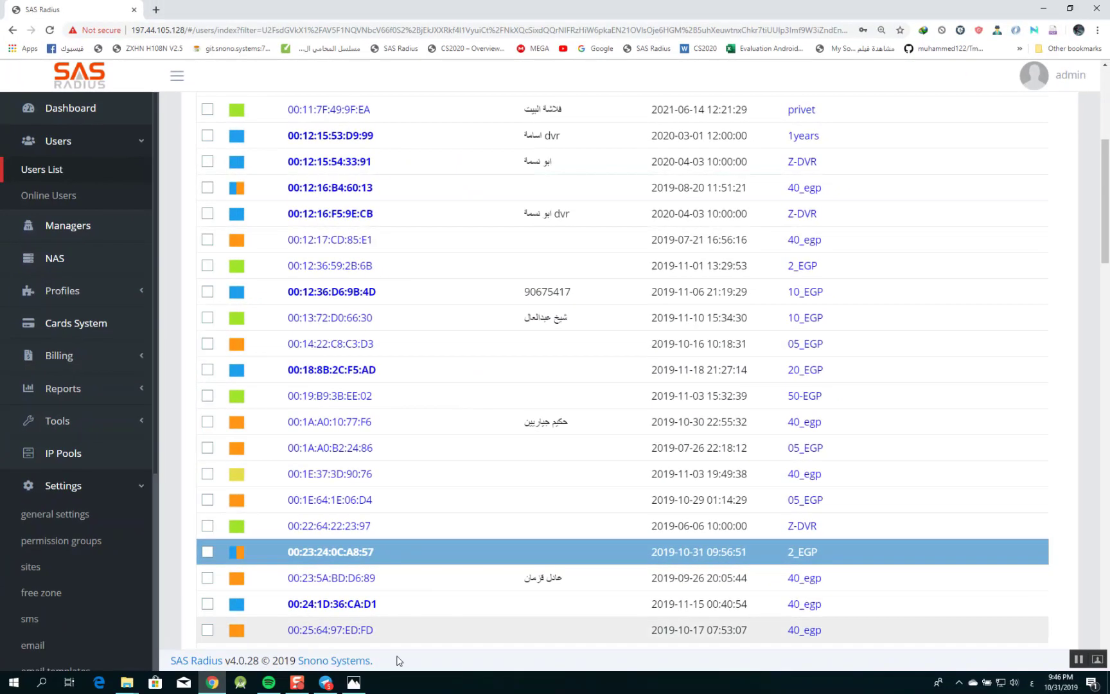
# Step: View the Online + expired and Online + Depleted status legend images enlarged
pyautogui.click(354, 682)
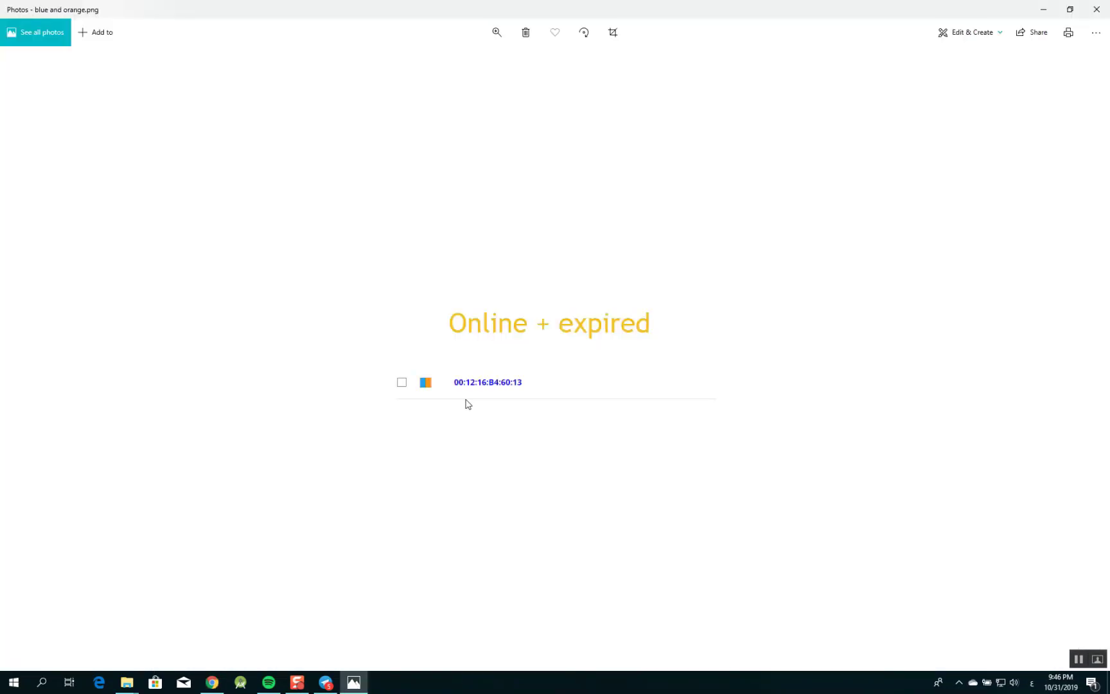
pyautogui.hotkey('ctrl', '+')
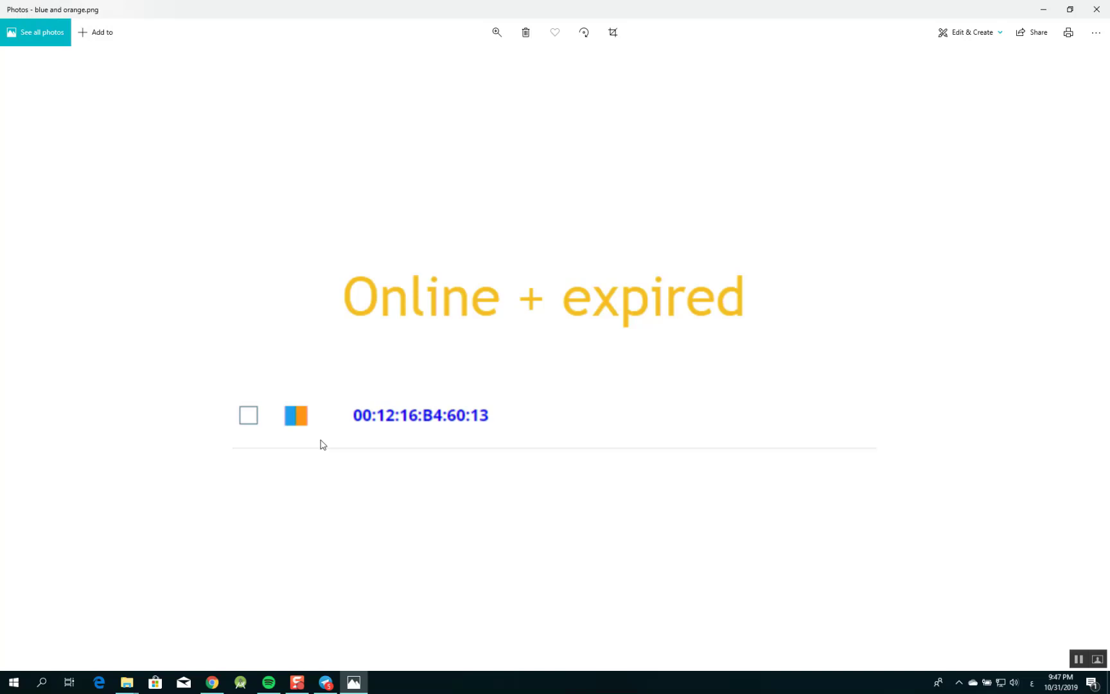
pyautogui.press('Right')
pyautogui.hotkey('ctrl', '+')
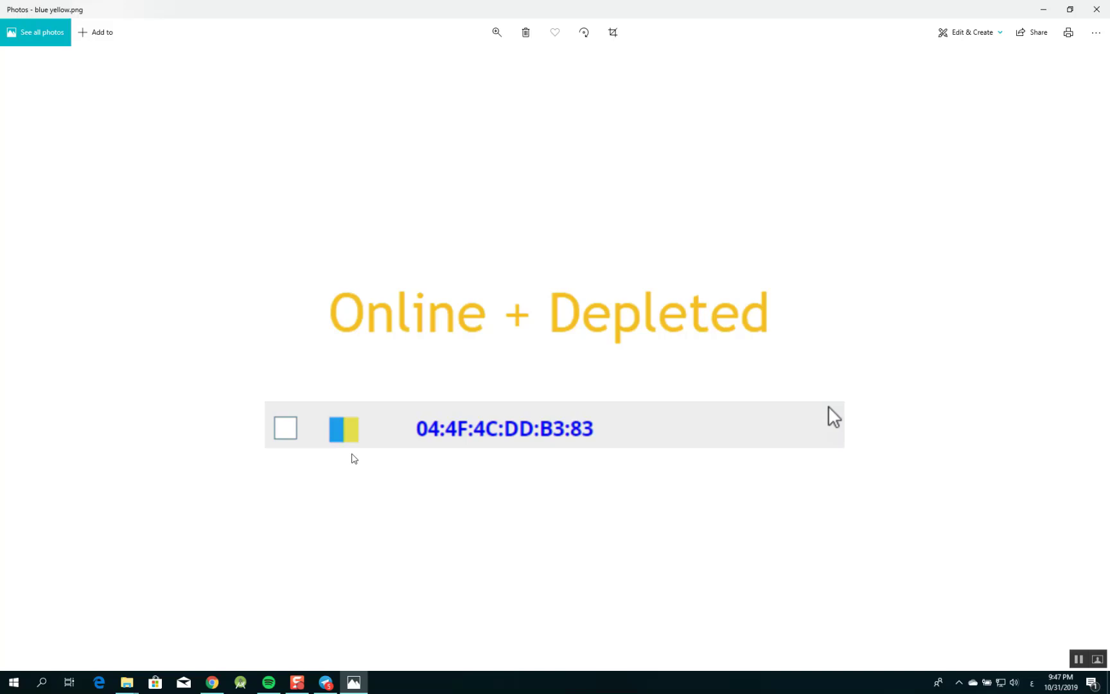
pyautogui.hotkey('ctrl', '-')
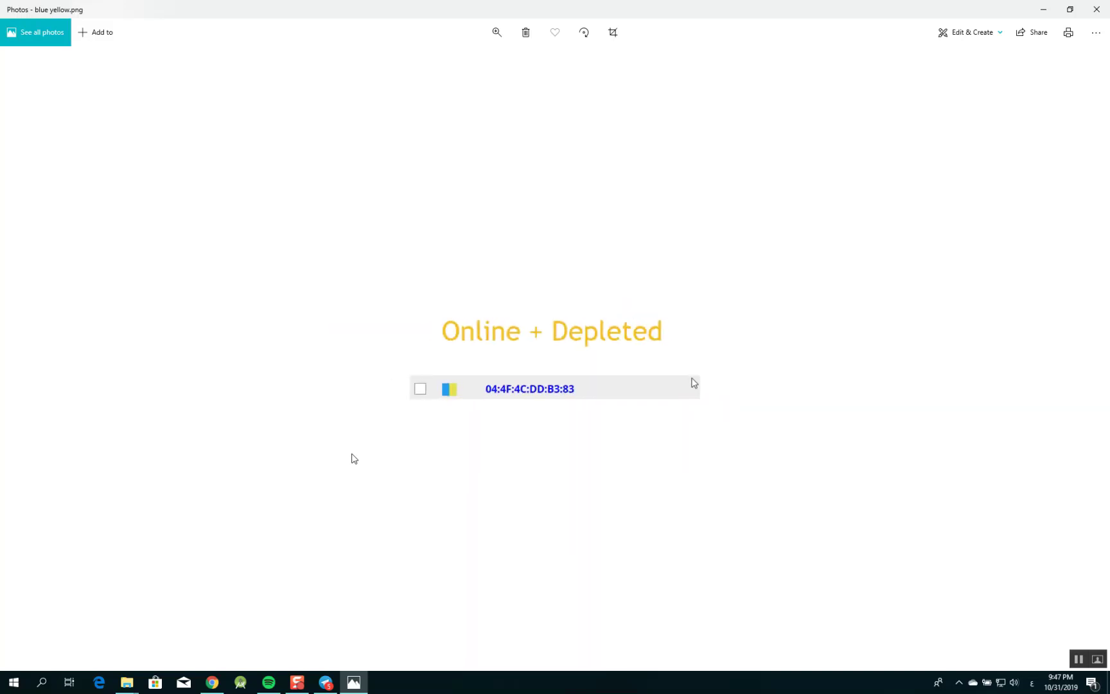
# Step: Step through the offline + active, Online + active and offline + expired legend images
pyautogui.press('Right')
pyautogui.hotkey('ctrl', '+')
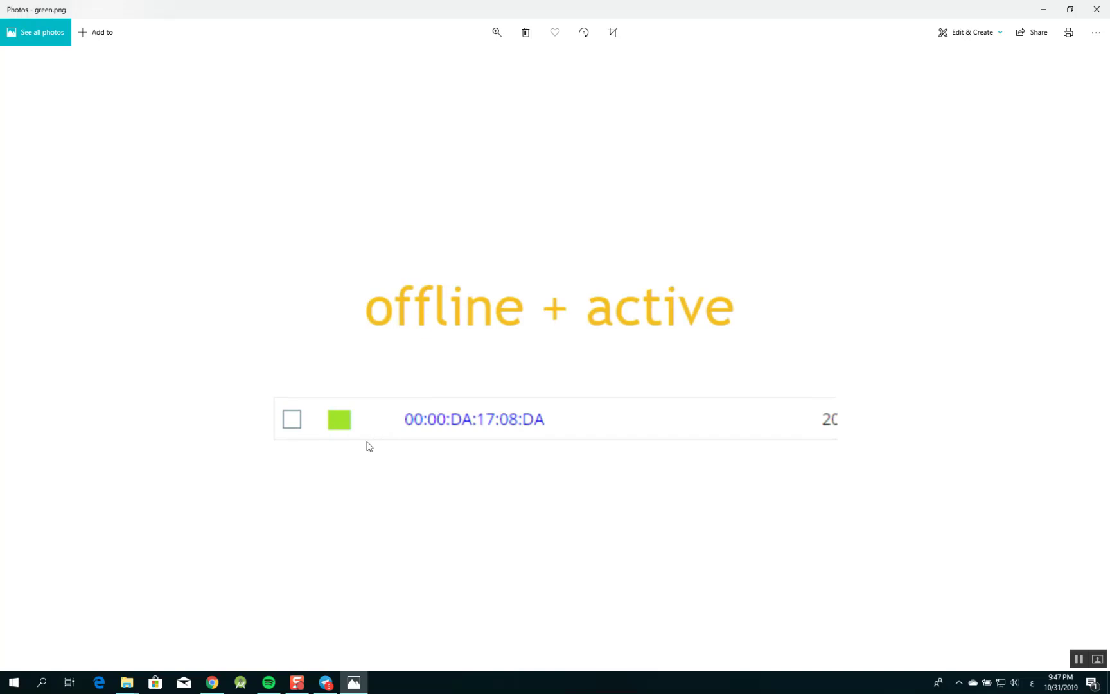
pyautogui.press('Right')
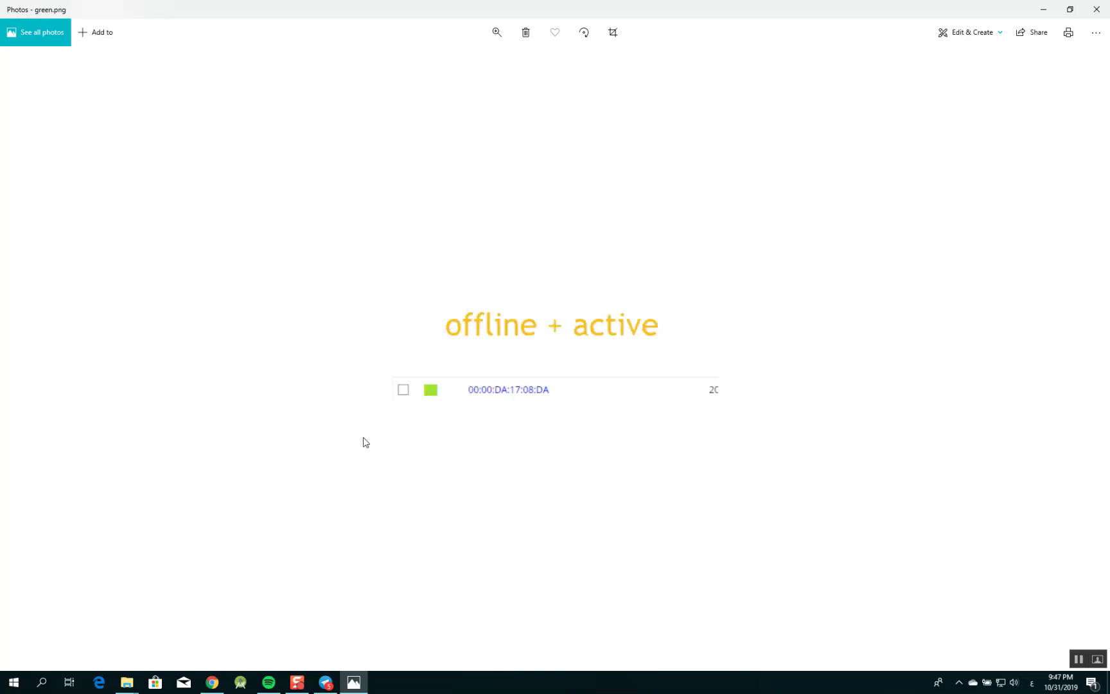
pyautogui.scroll(2, 399, 439)
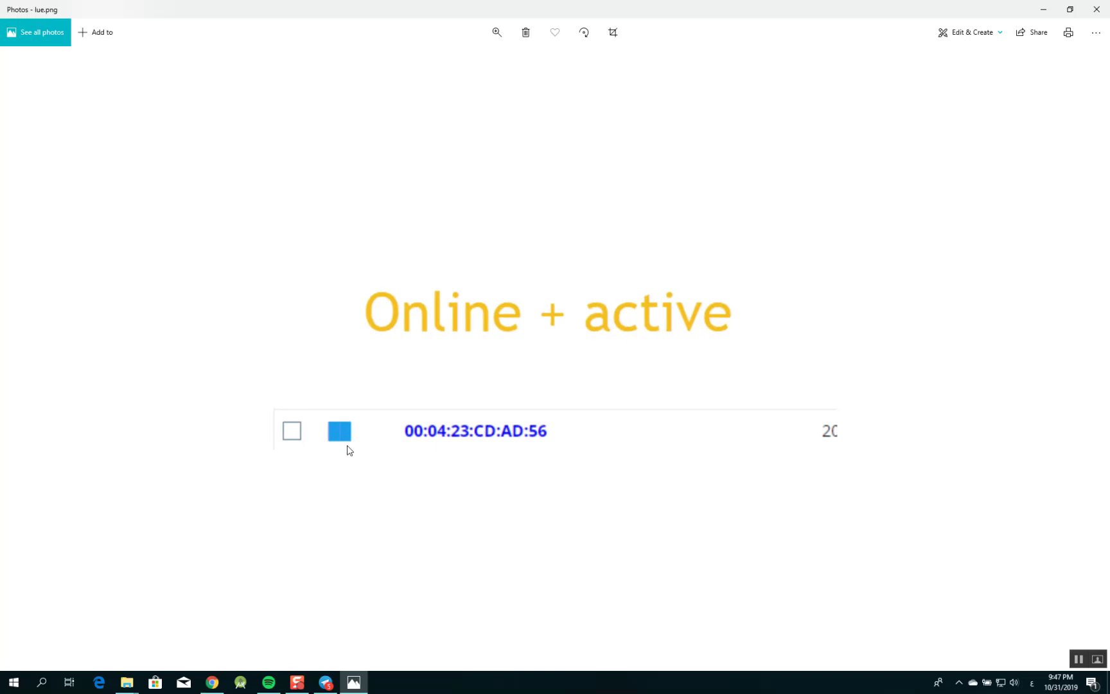
pyautogui.scroll(-2, 347, 450)
pyautogui.press('Right')
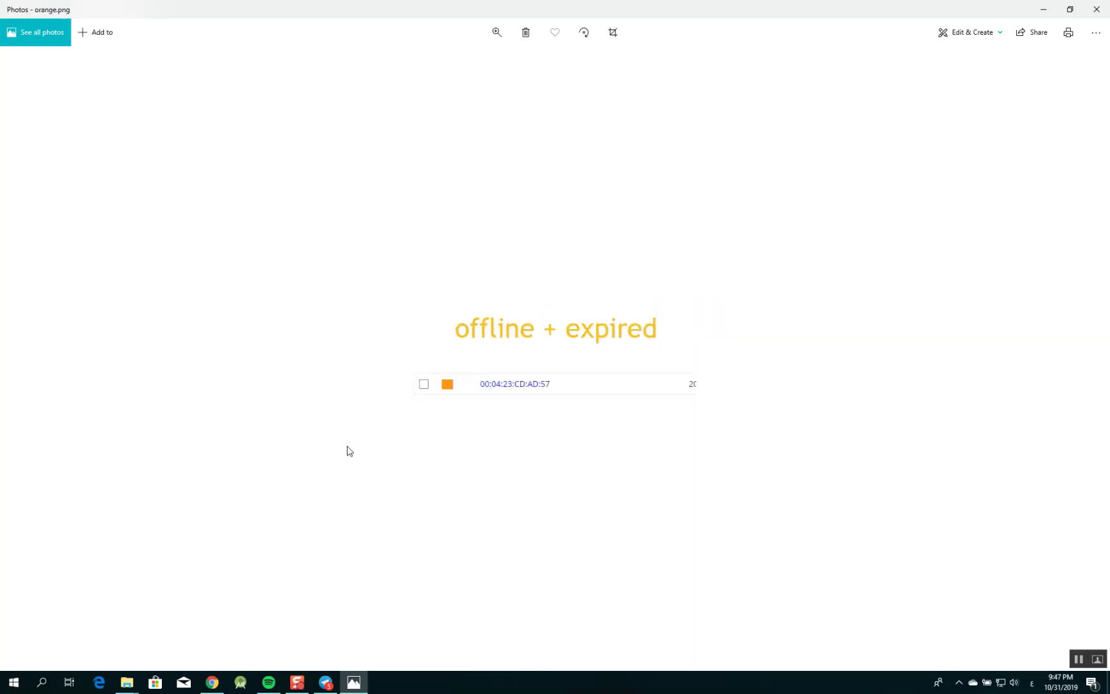
pyautogui.scroll(2, 413, 405)
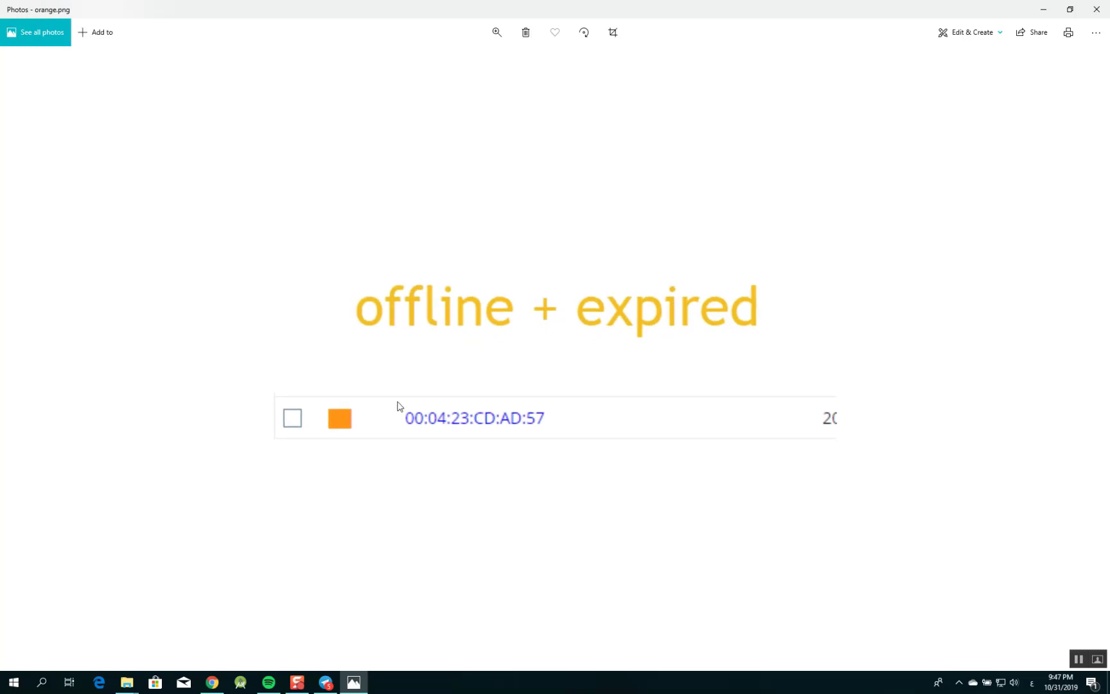
pyautogui.scroll(-2, 398, 406)
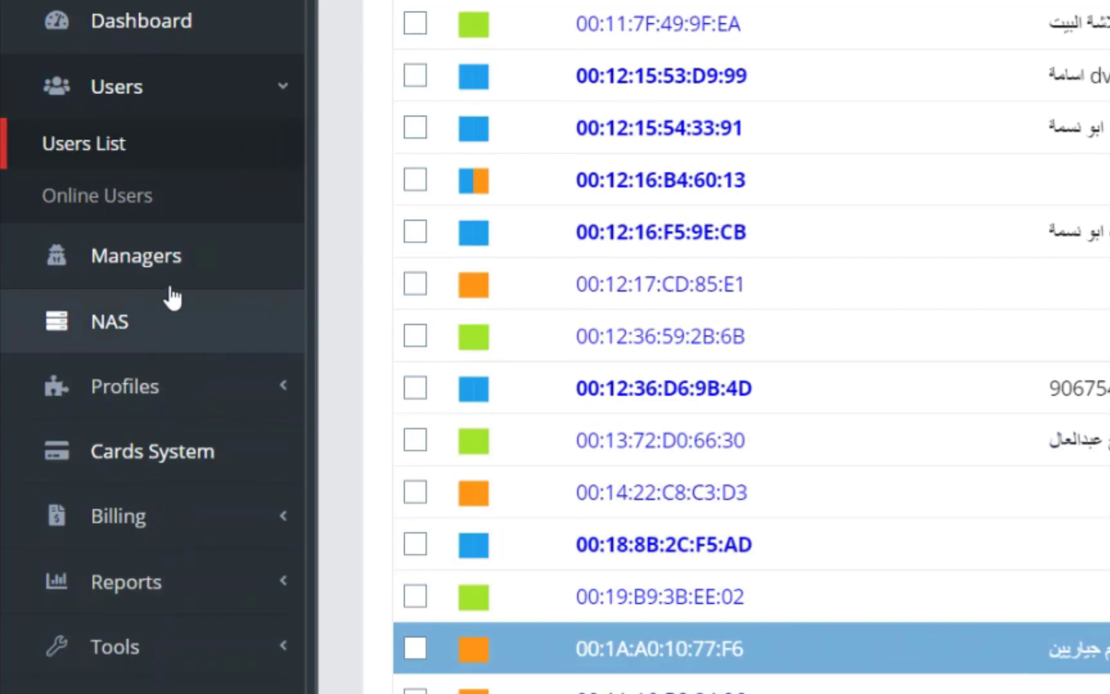
pyautogui.scroll(-5, 139, 61)
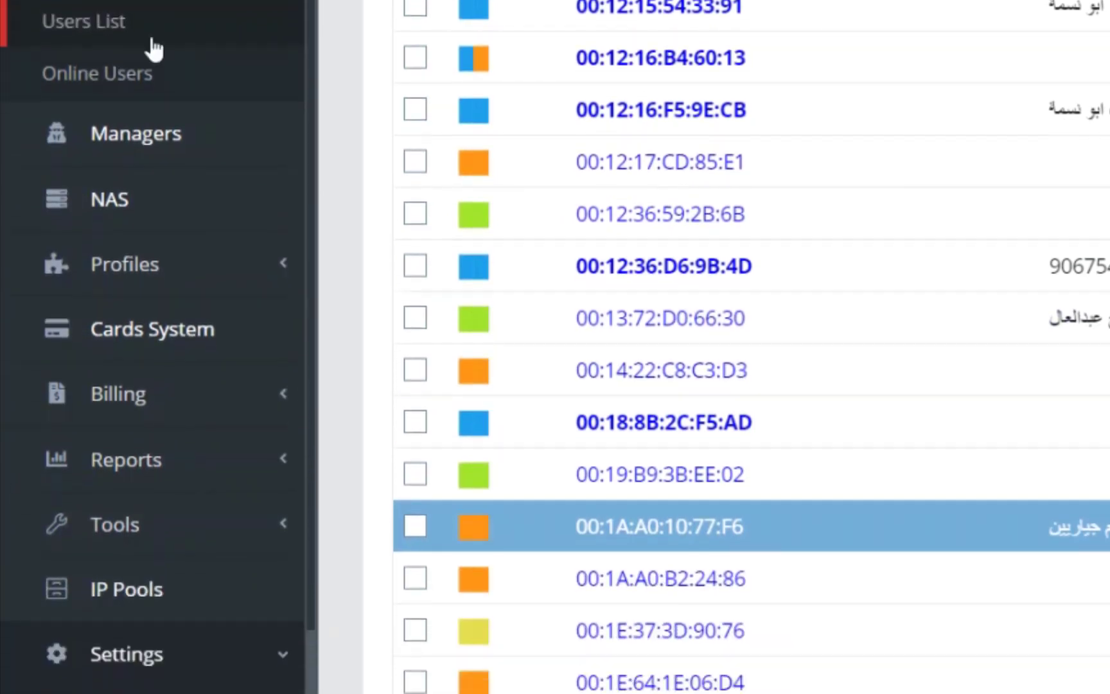
# Step: Show 100 profiles per page and open the EX-2-GIGA-8EGP extension profile for editing
pyautogui.click(161, 75)
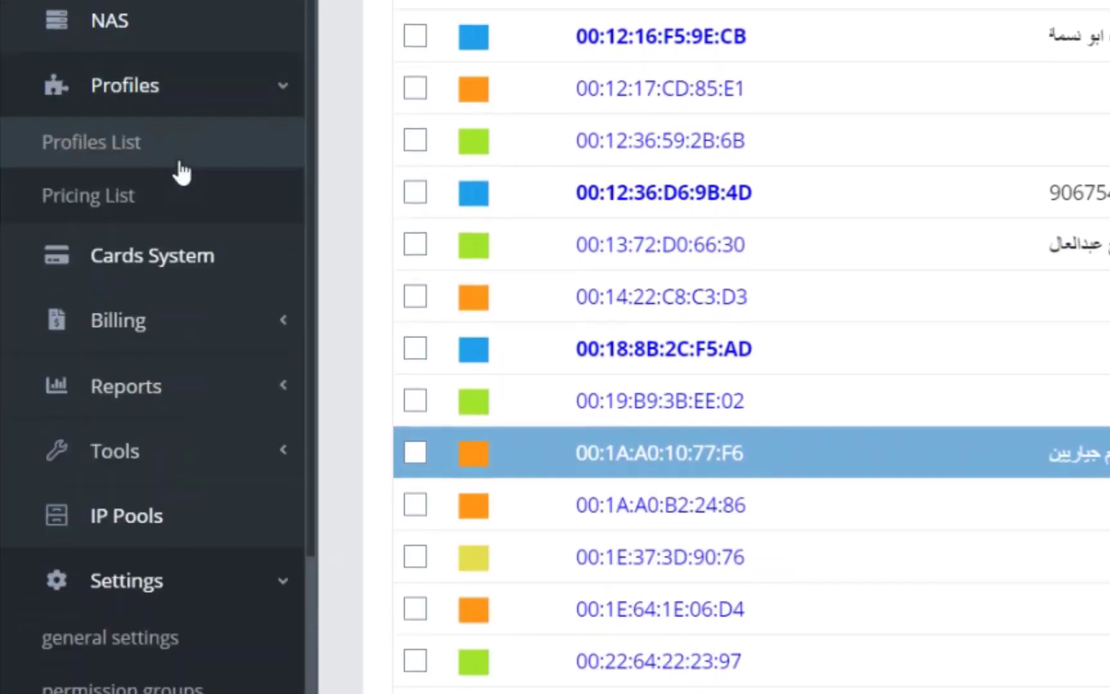
pyautogui.click(178, 168)
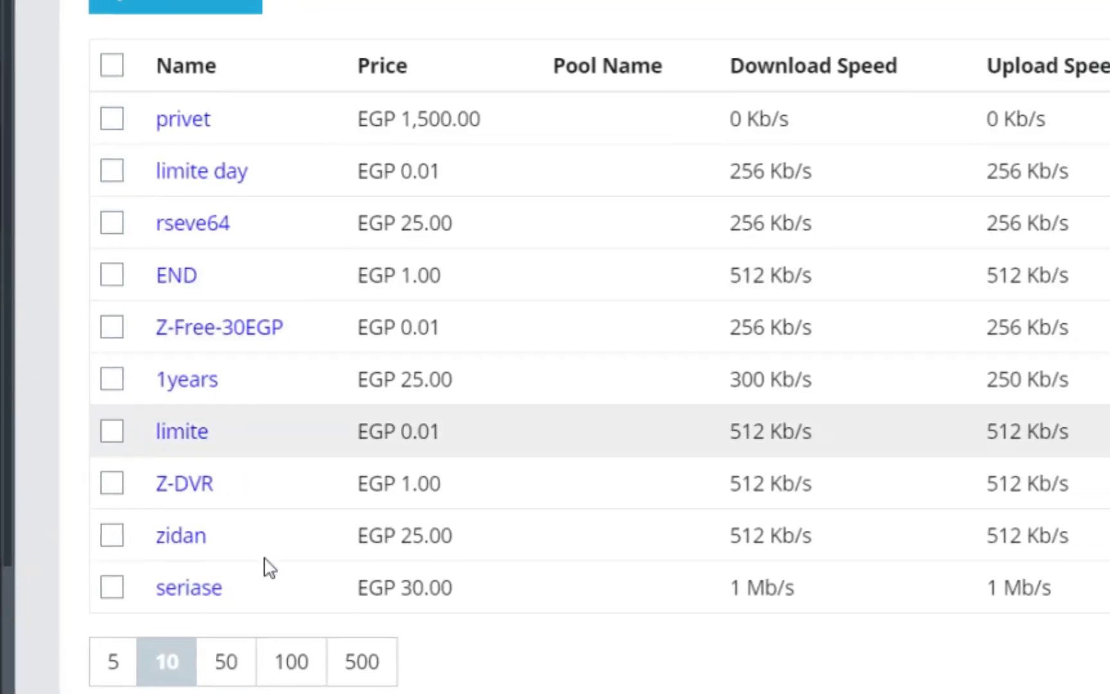
pyautogui.click(290, 666)
pyautogui.scroll(-4, 322, 503)
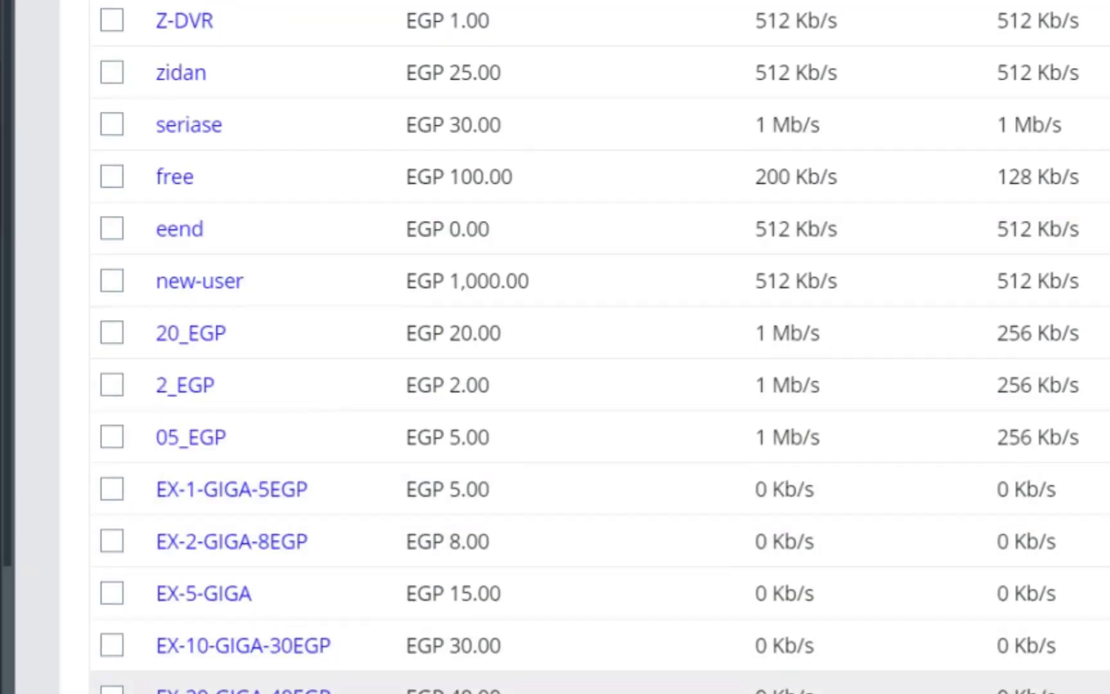
pyautogui.click(255, 539)
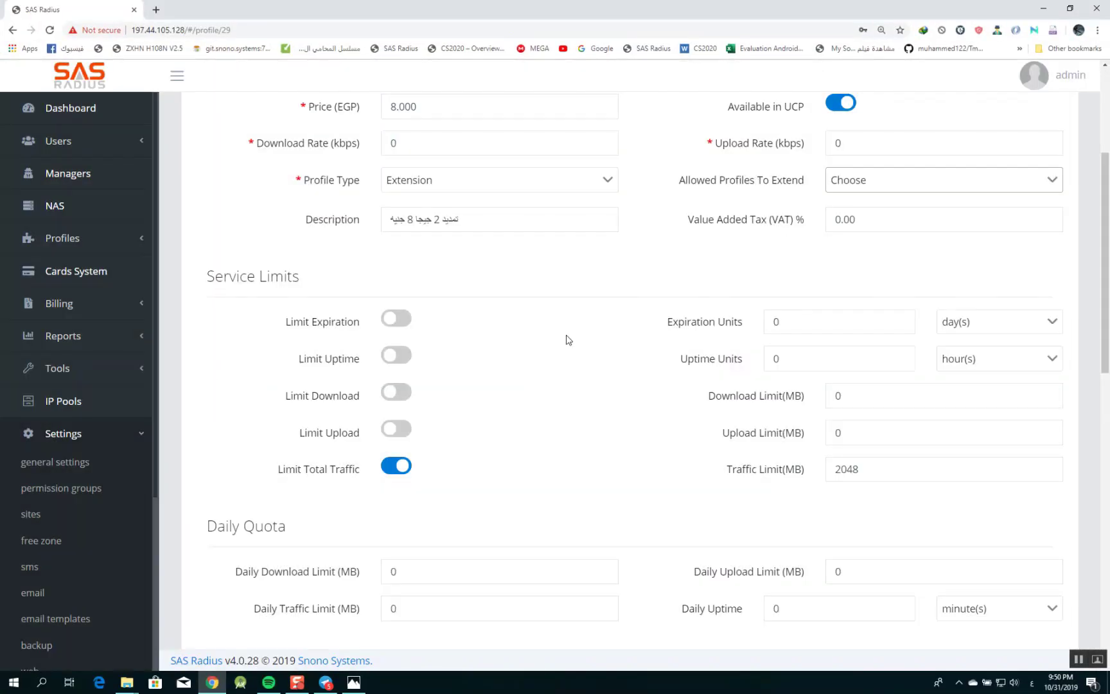
pyautogui.scroll(3, 565, 339)
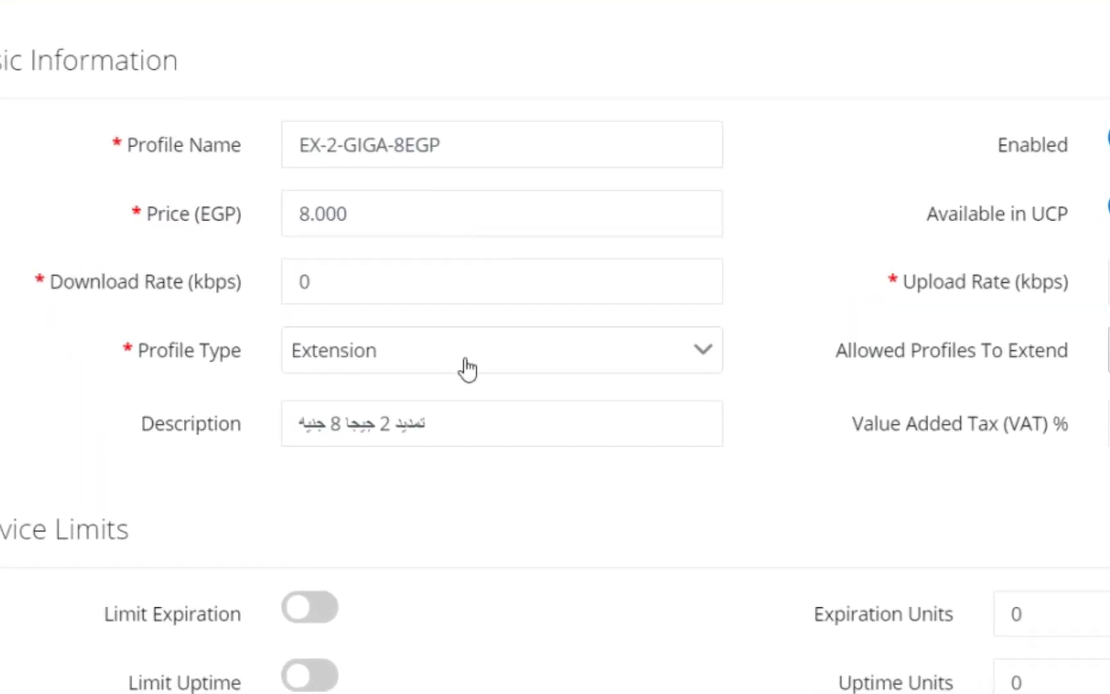
# Step: Keep the profile type Extension and try allowing then removing 20_EGP in Allowed Profiles To Extend
pyautogui.click(463, 367)
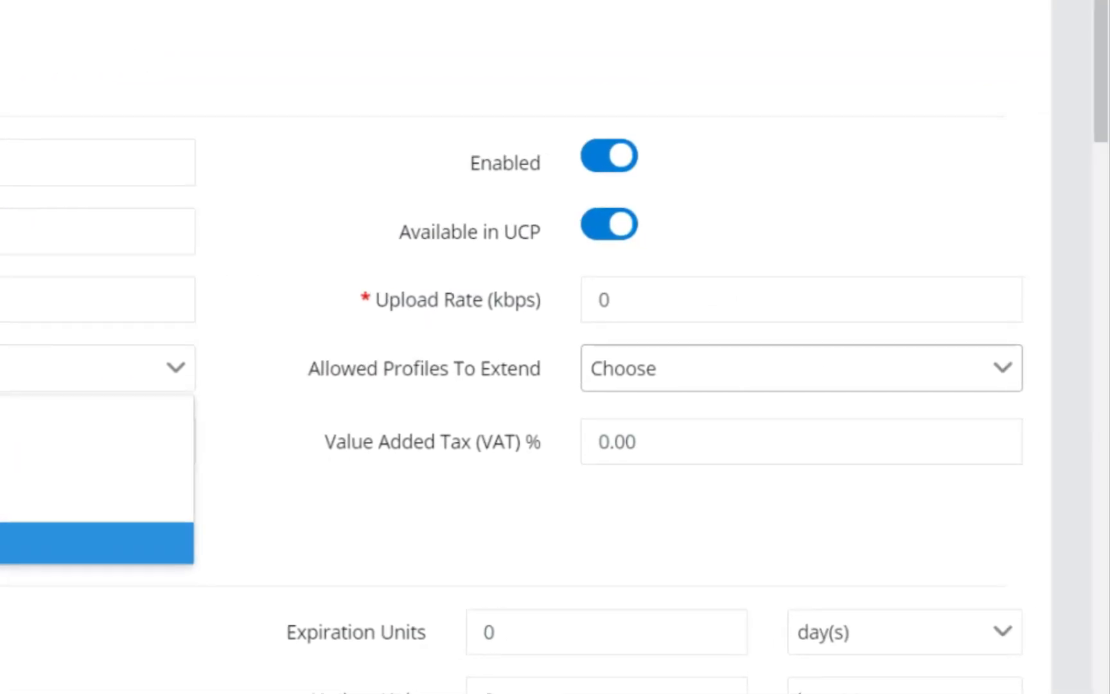
pyautogui.click(26, 379)
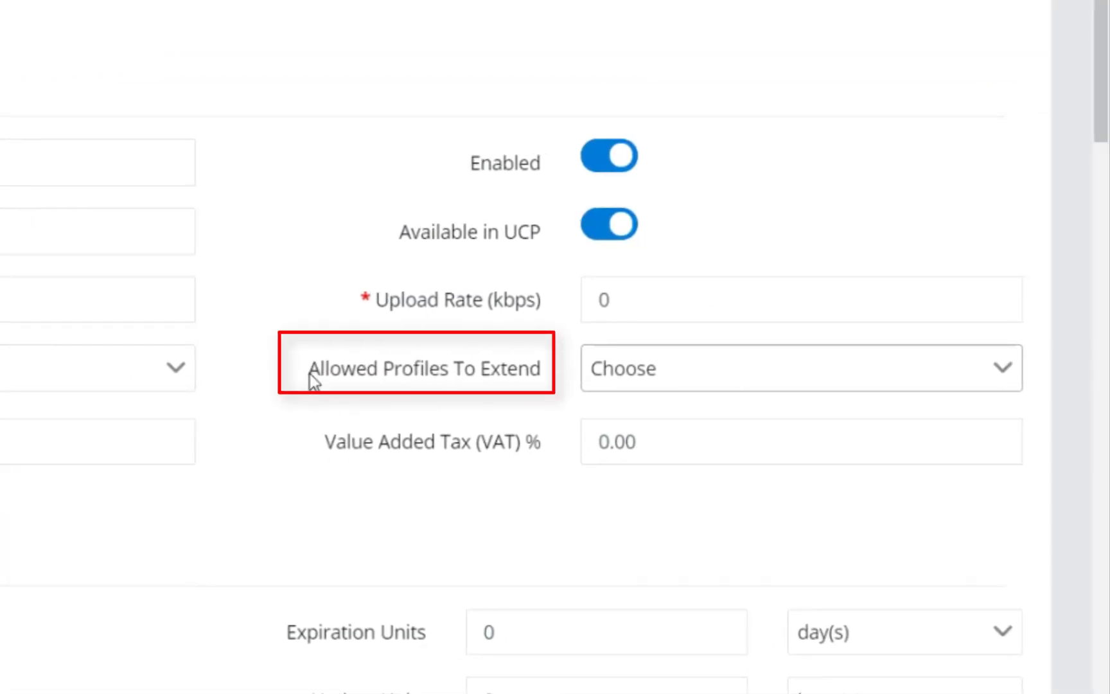
pyautogui.moveTo(310, 373); pyautogui.dragTo(555, 372)
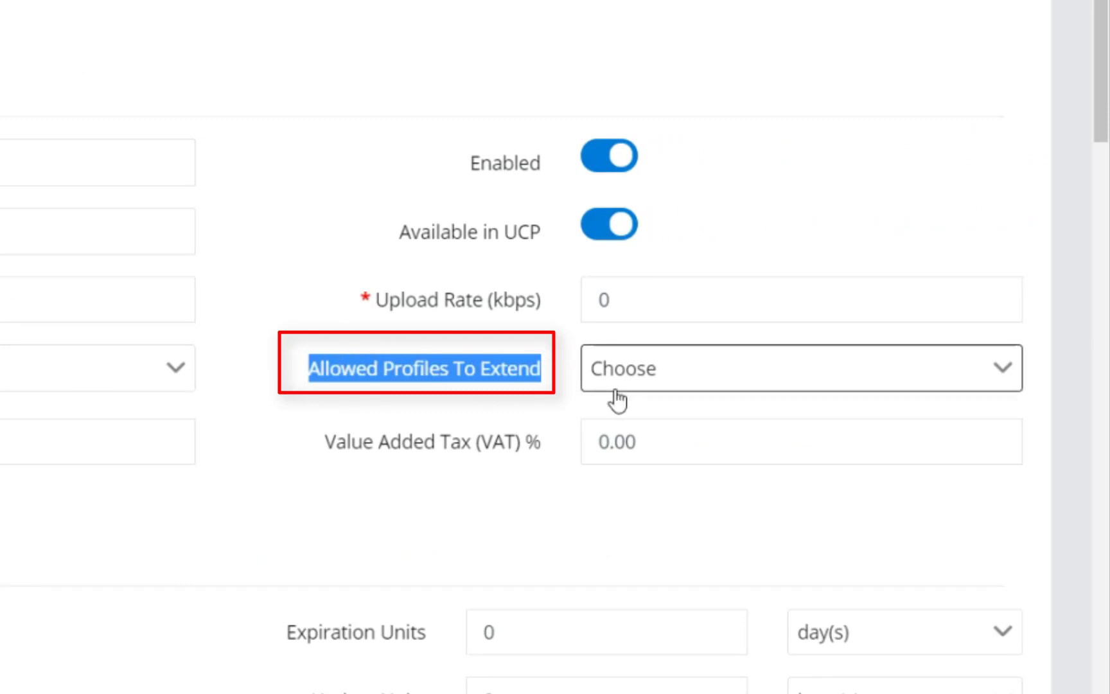
pyautogui.click(640, 385)
pyautogui.scroll(-3, 664, 416)
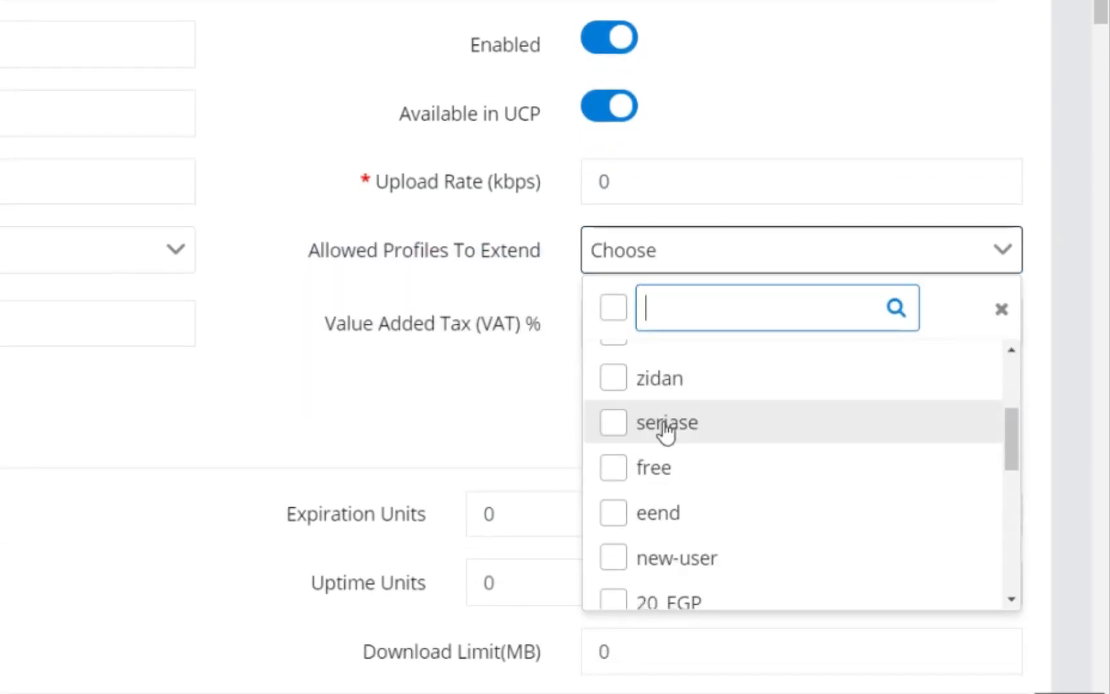
pyautogui.scroll(-3, 664, 431)
pyautogui.scroll(-5, 665, 434)
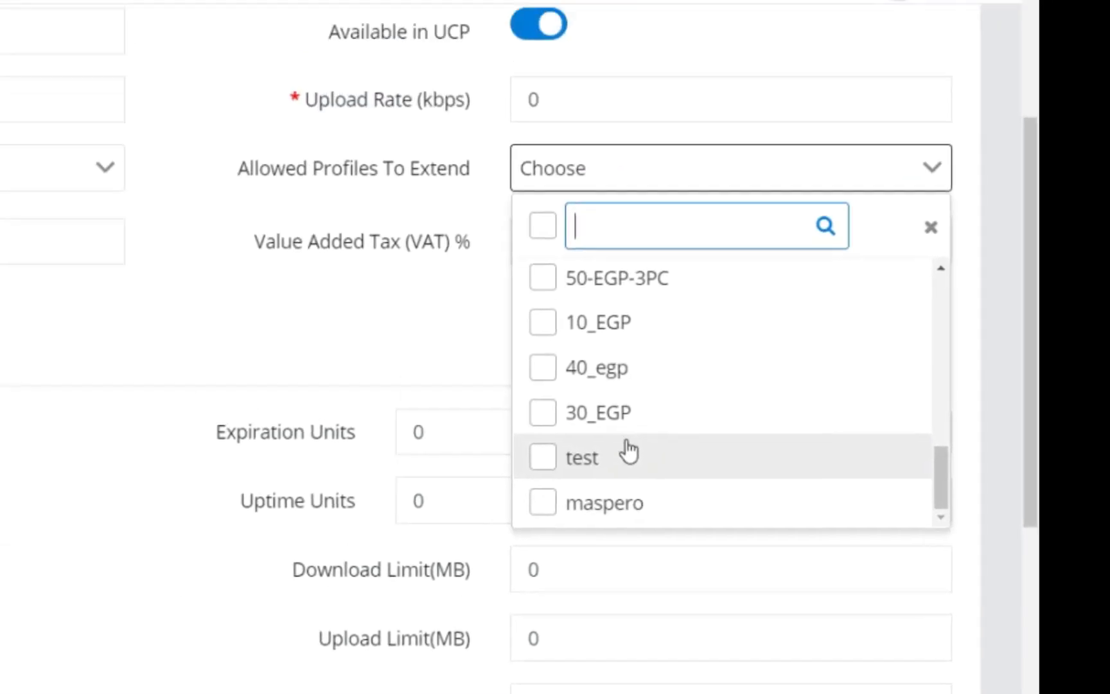
pyautogui.scroll(2, 628, 451)
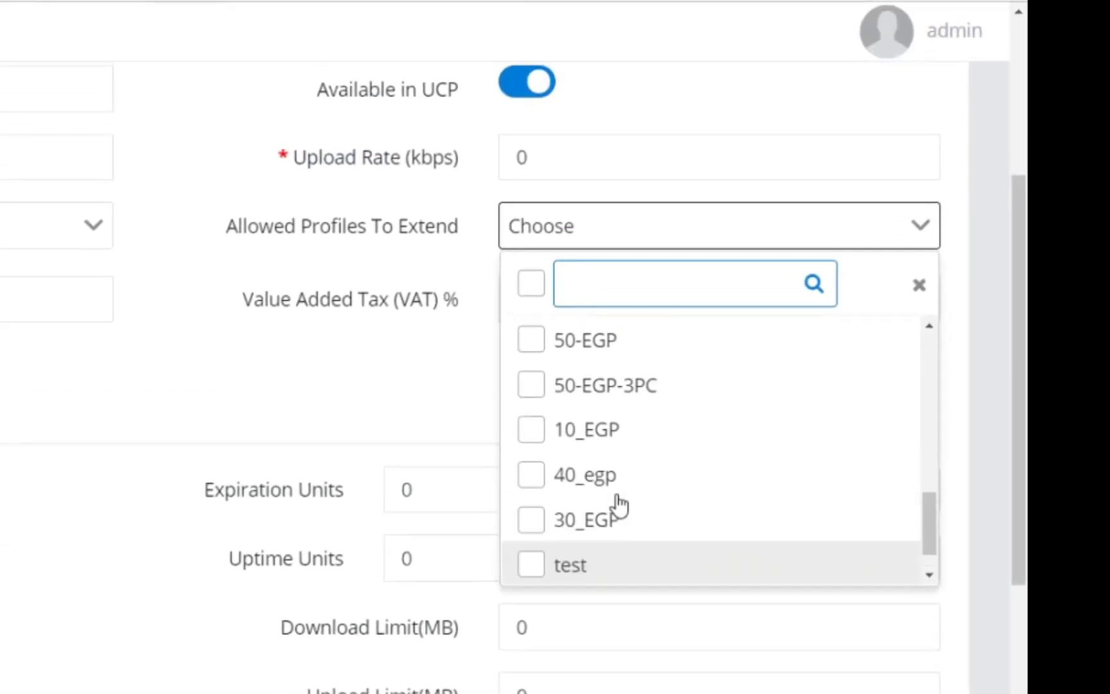
pyautogui.scroll(10, 628, 450)
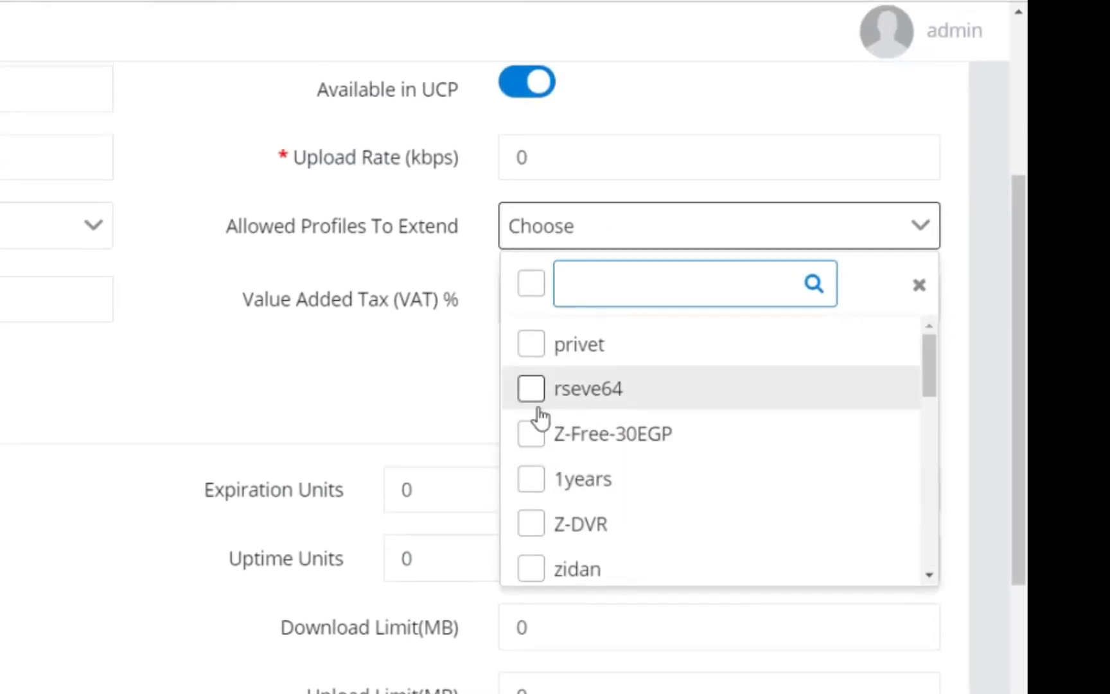
pyautogui.scroll(-2, 537, 433)
pyautogui.scroll(-3, 543, 486)
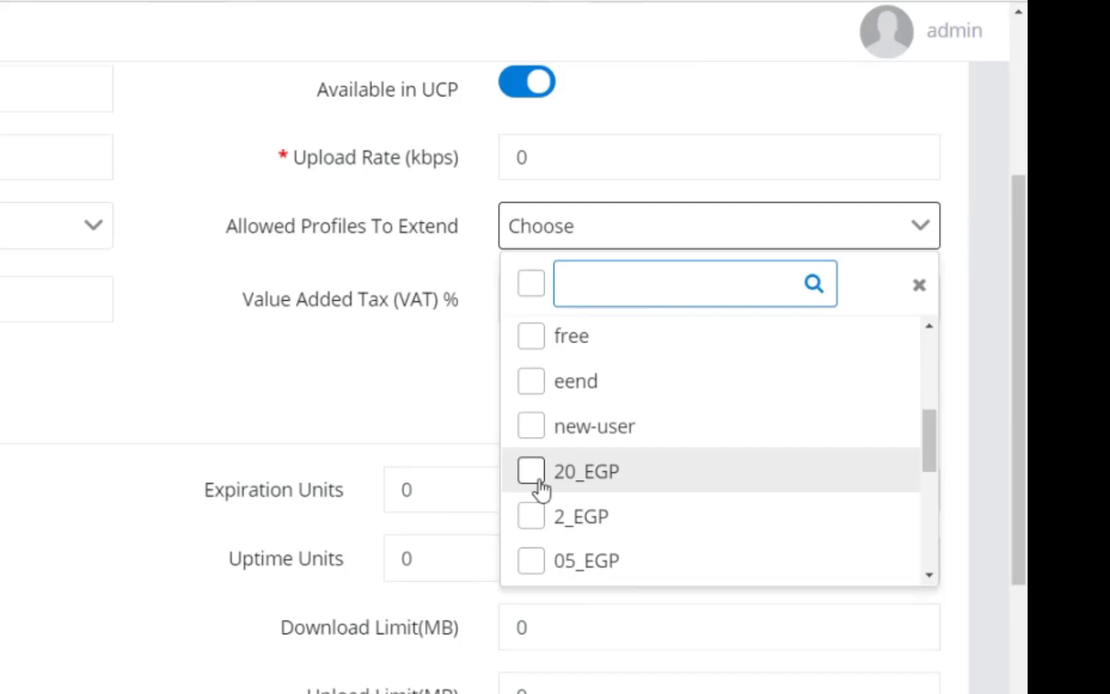
pyautogui.click(533, 473)
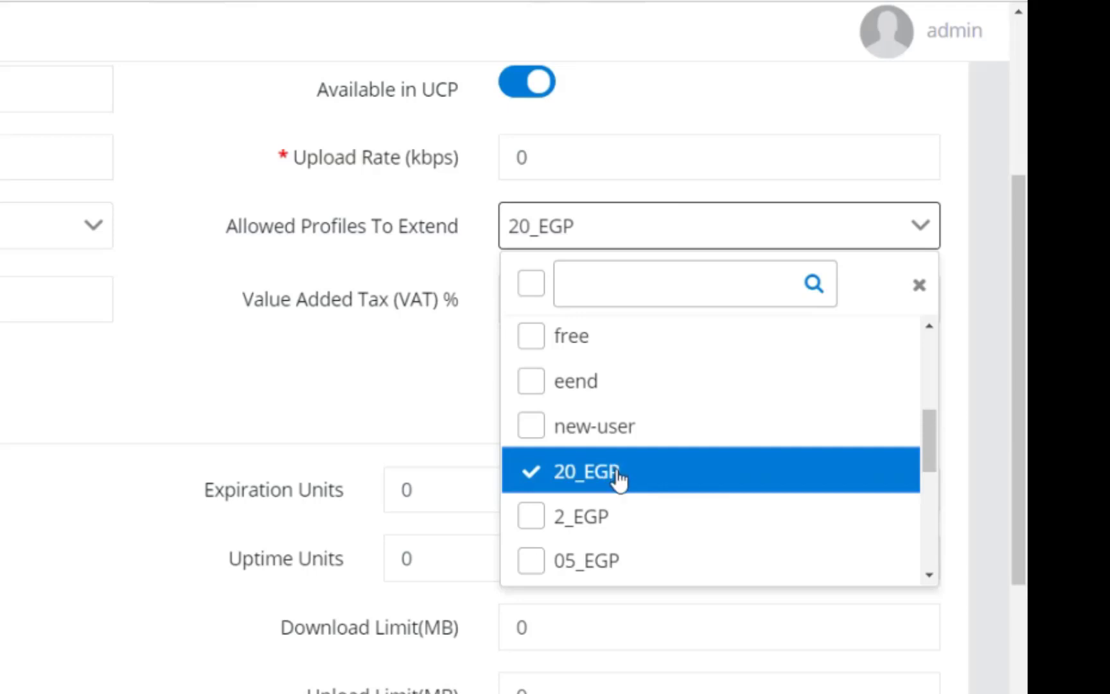
pyautogui.scroll(2, 595, 417)
pyautogui.scroll(1, 595, 417)
pyautogui.scroll(-3, 595, 417)
pyautogui.click(529, 471)
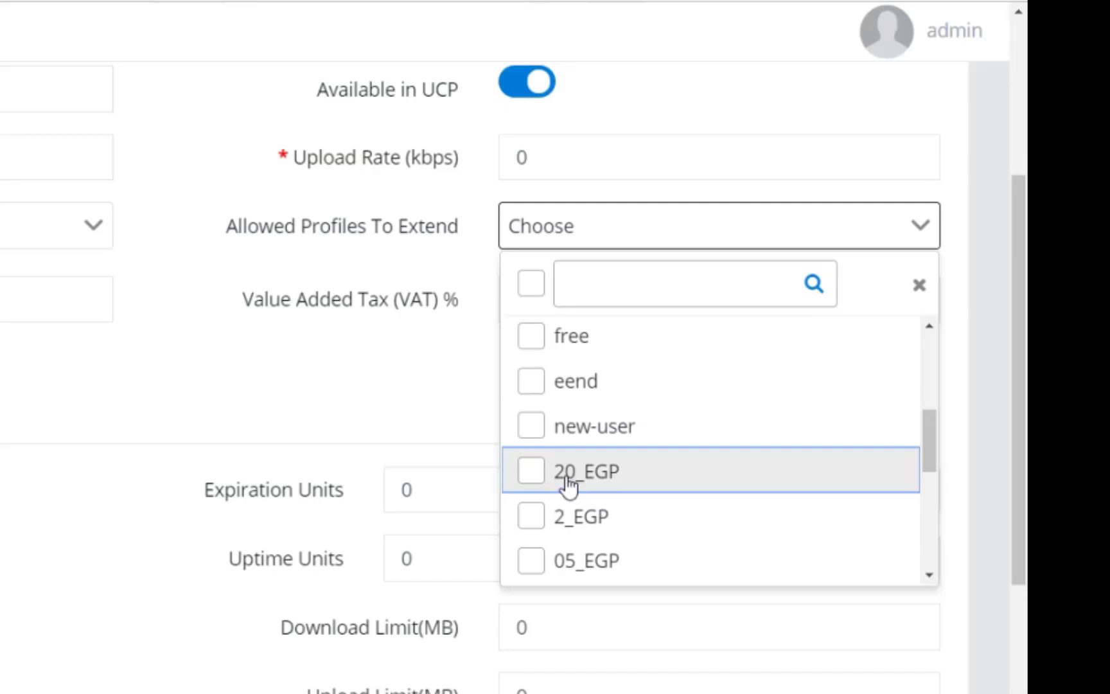
# Step: Select all then clear, and allow extending only 20_EGP, 2_EGP and 05_EGP
pyautogui.click(532, 293)
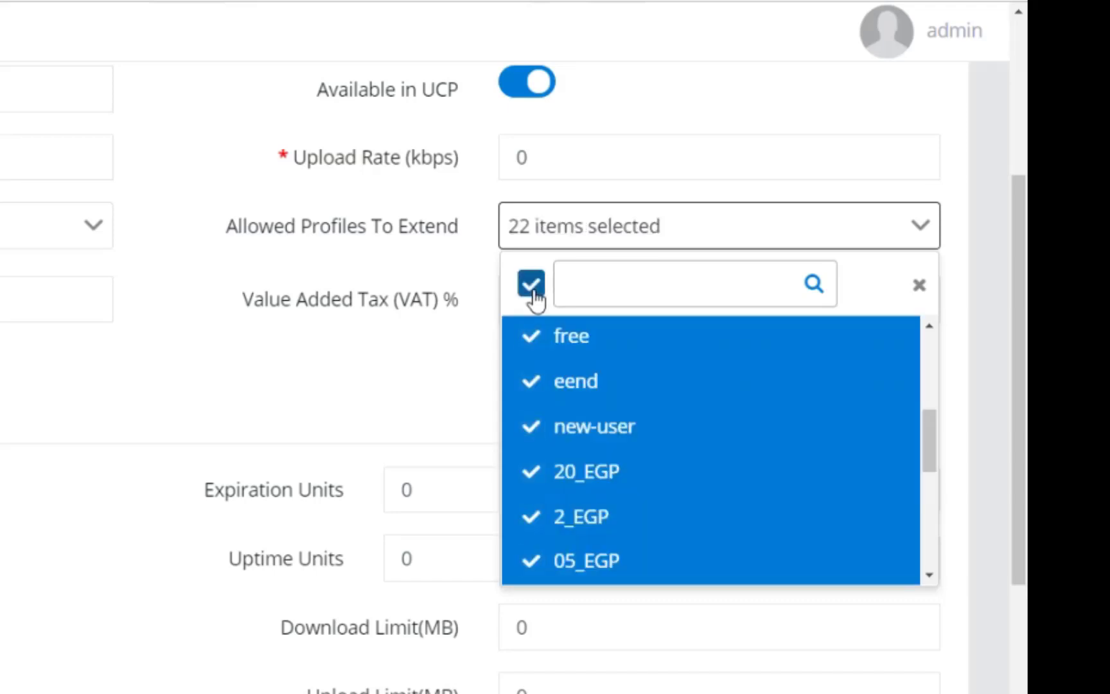
pyautogui.click(531, 287)
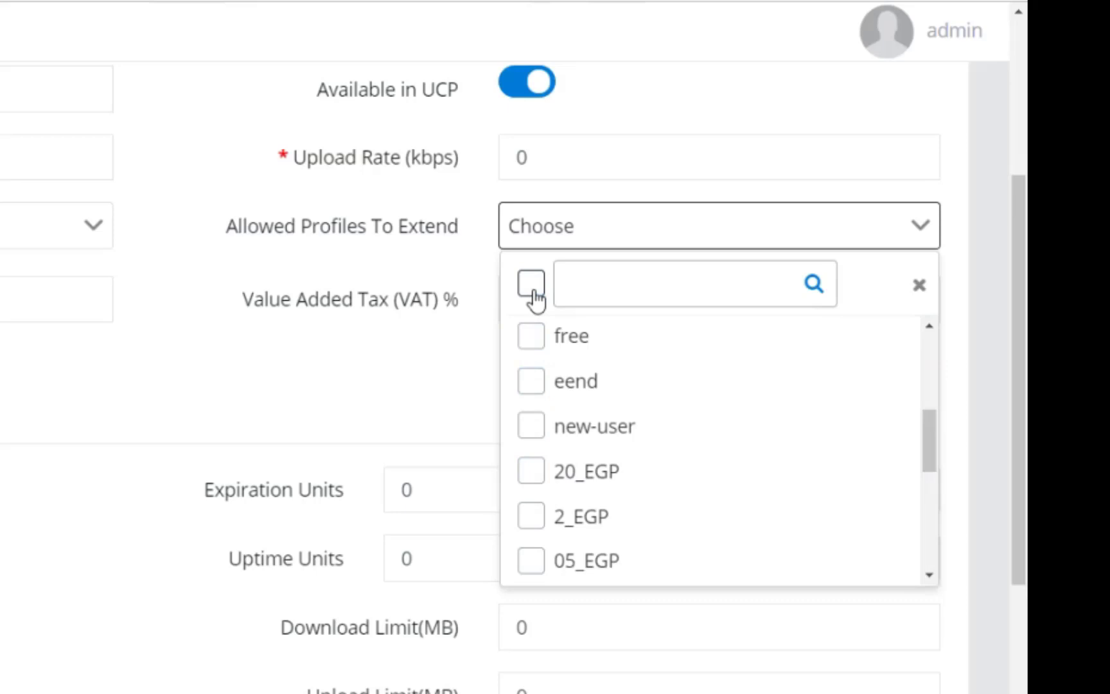
pyautogui.click(537, 473)
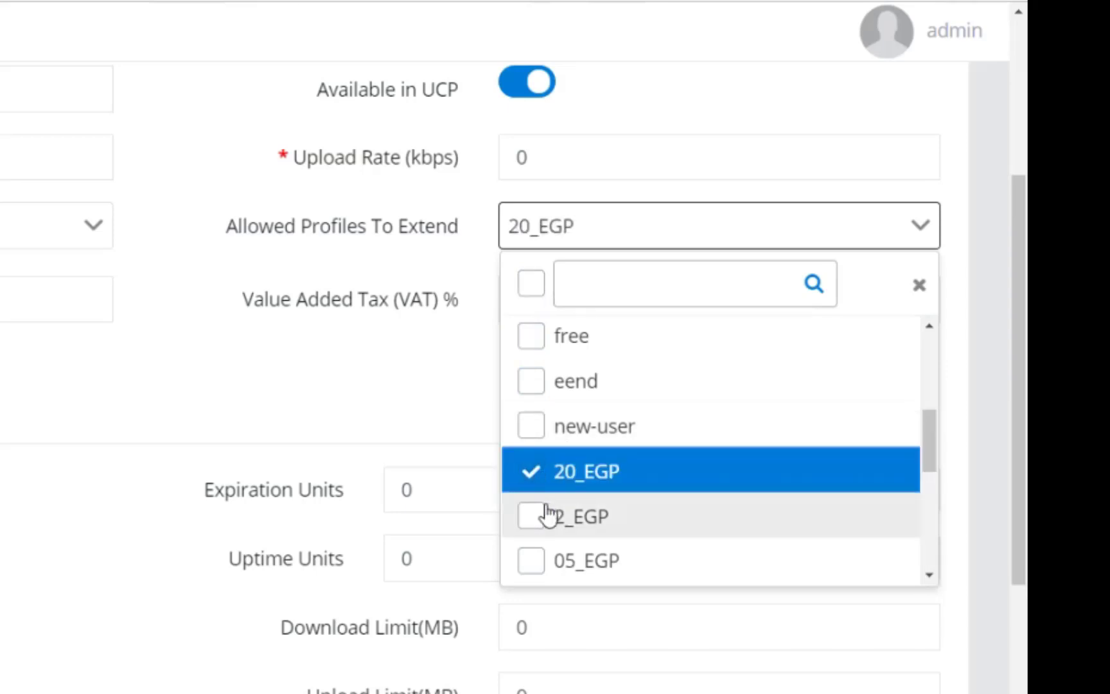
pyautogui.click(543, 518)
pyautogui.click(535, 560)
pyautogui.scroll(-2, 528, 503)
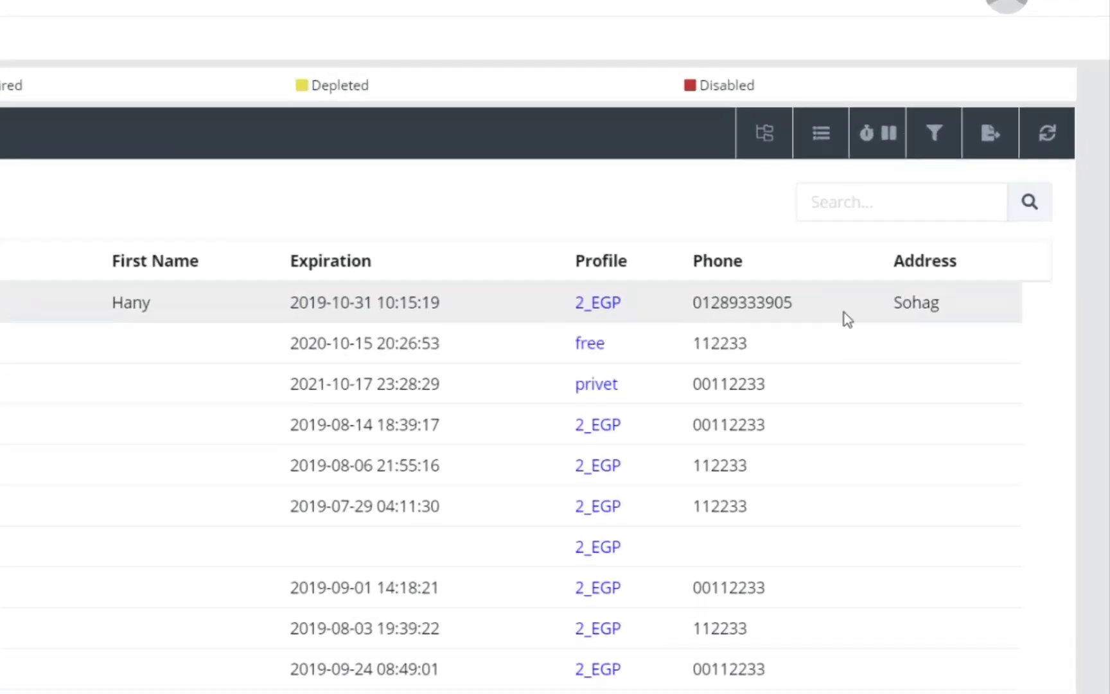
# Step: Sort users by phone and add the Used Traffic column to the users table
pyautogui.click(586, 275)
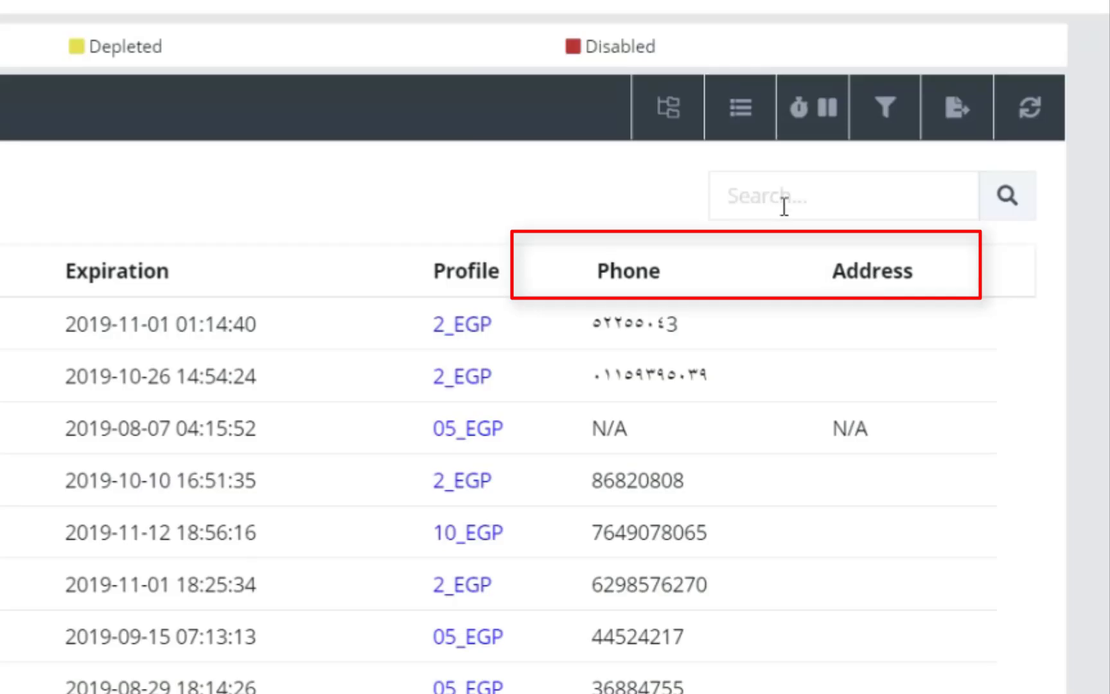
pyautogui.click(735, 112)
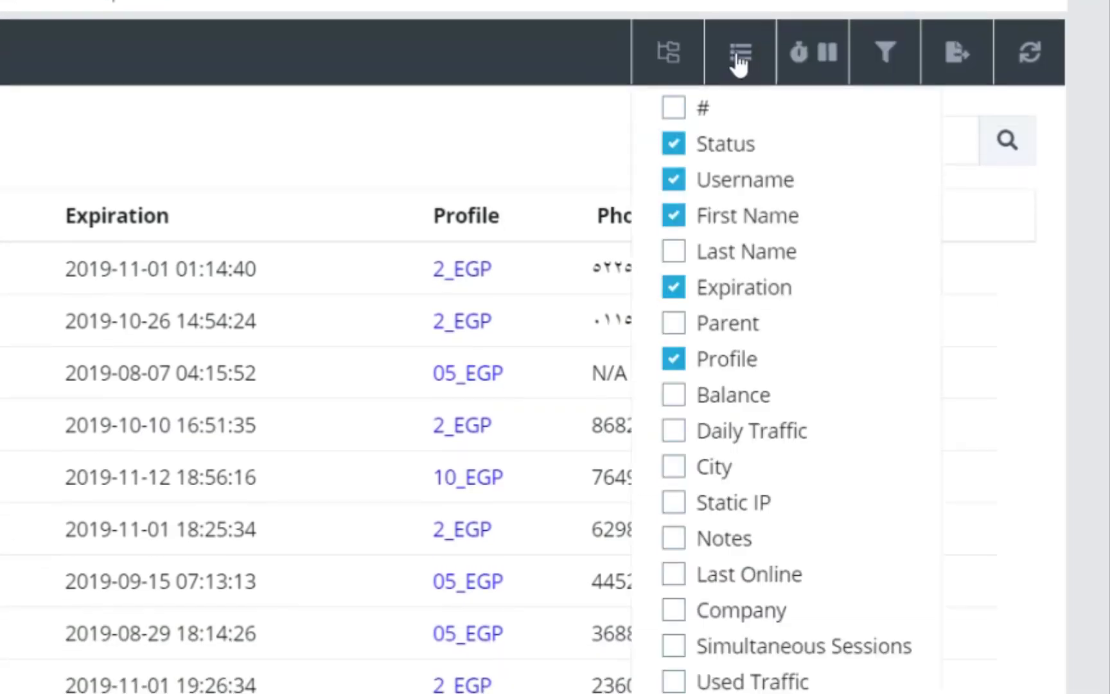
pyautogui.scroll(-3, 780, 390)
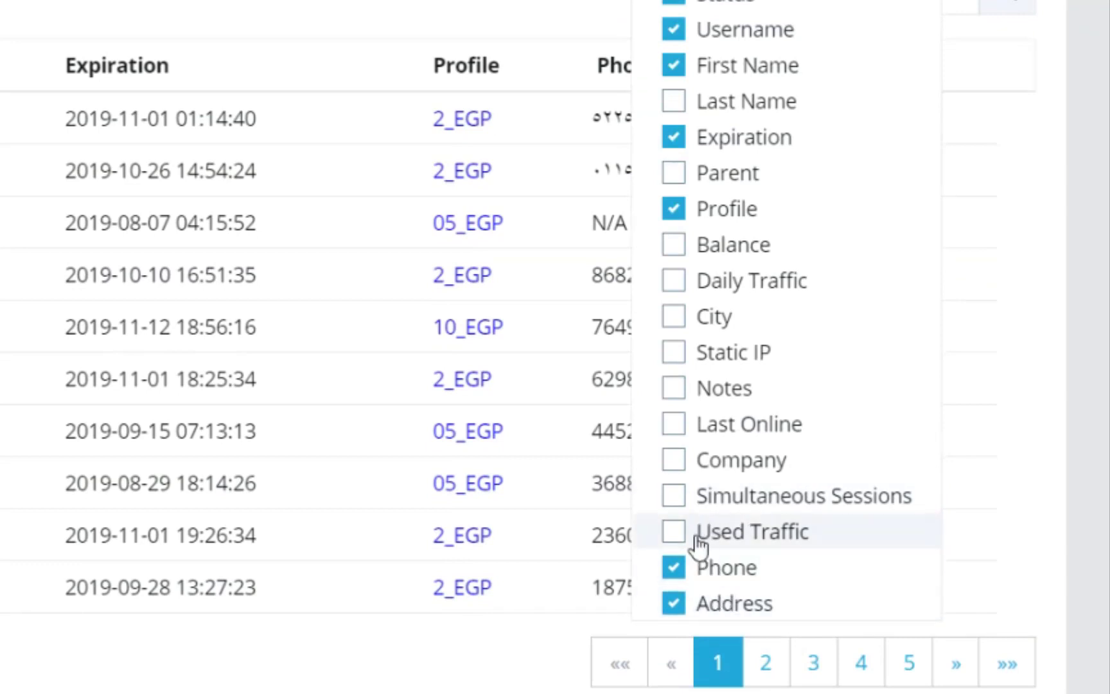
pyautogui.click(695, 535)
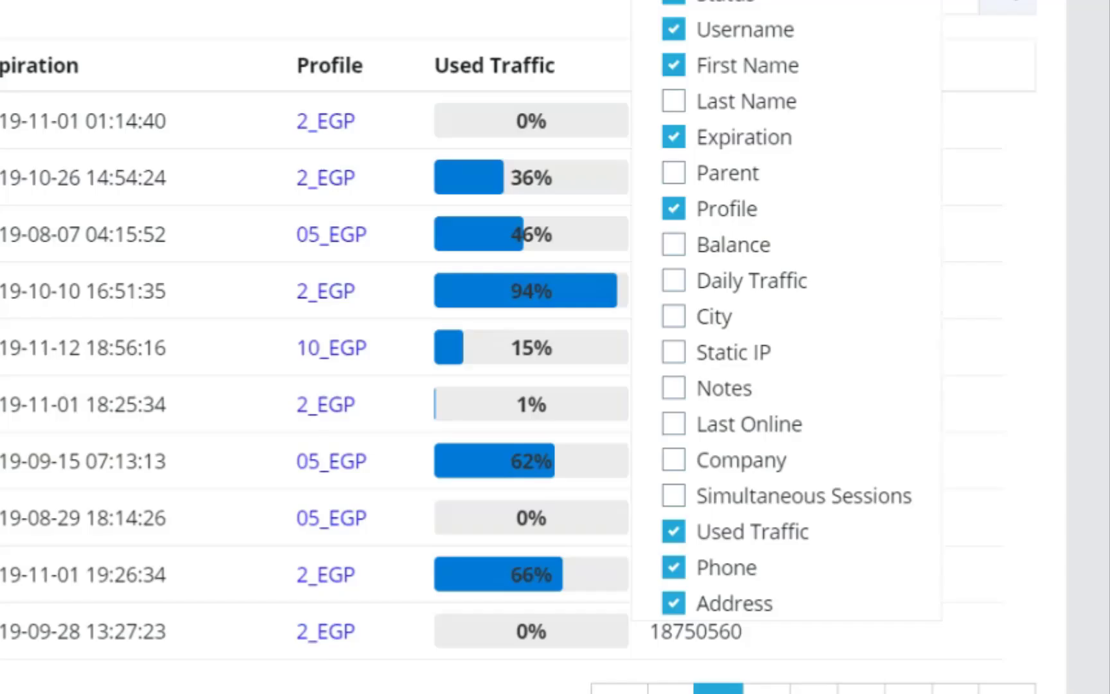
pyautogui.click(511, 137)
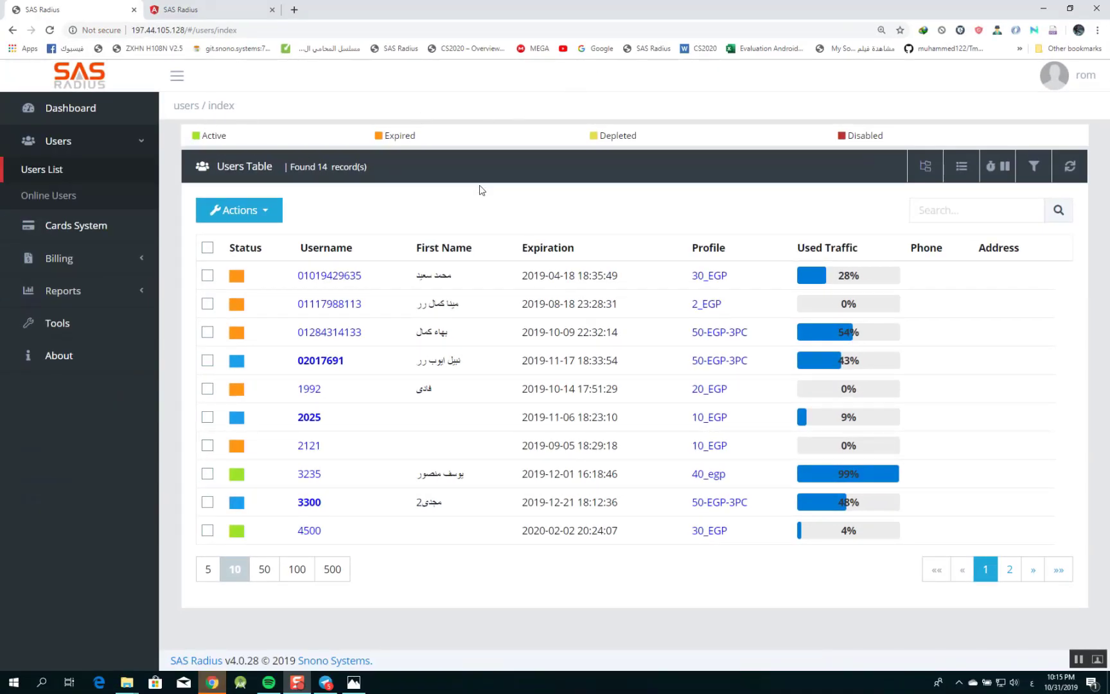
pyautogui.click(1044, 80)
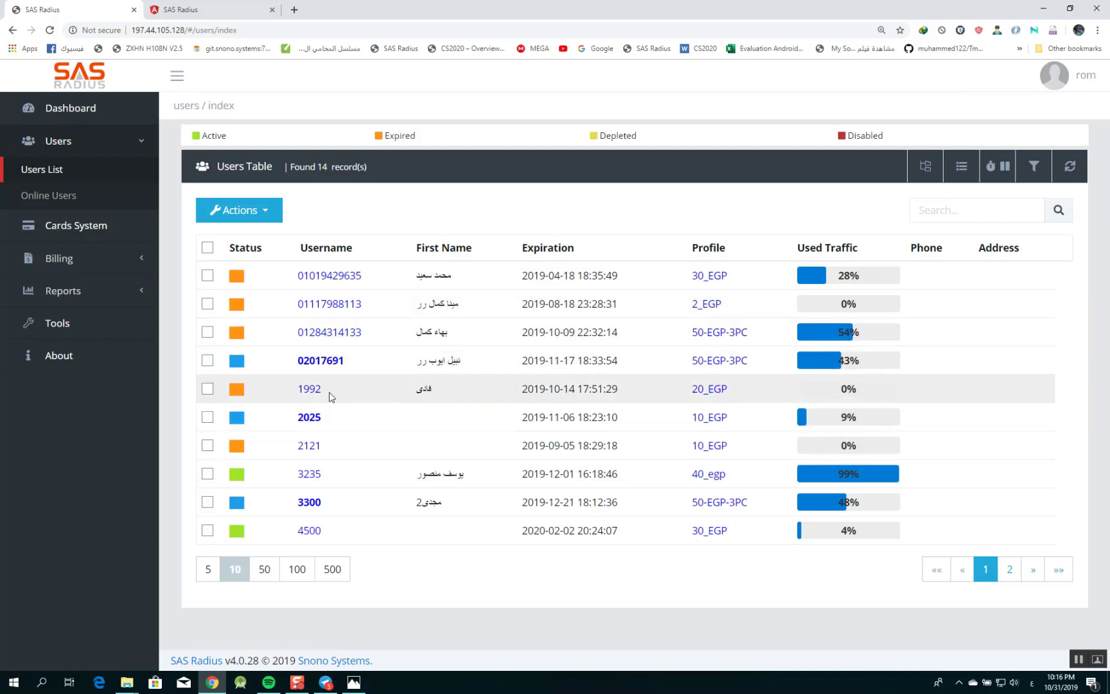
# Step: Load the Normal Reseller group's permissions on the permission groups page
pyautogui.click(102, 116)
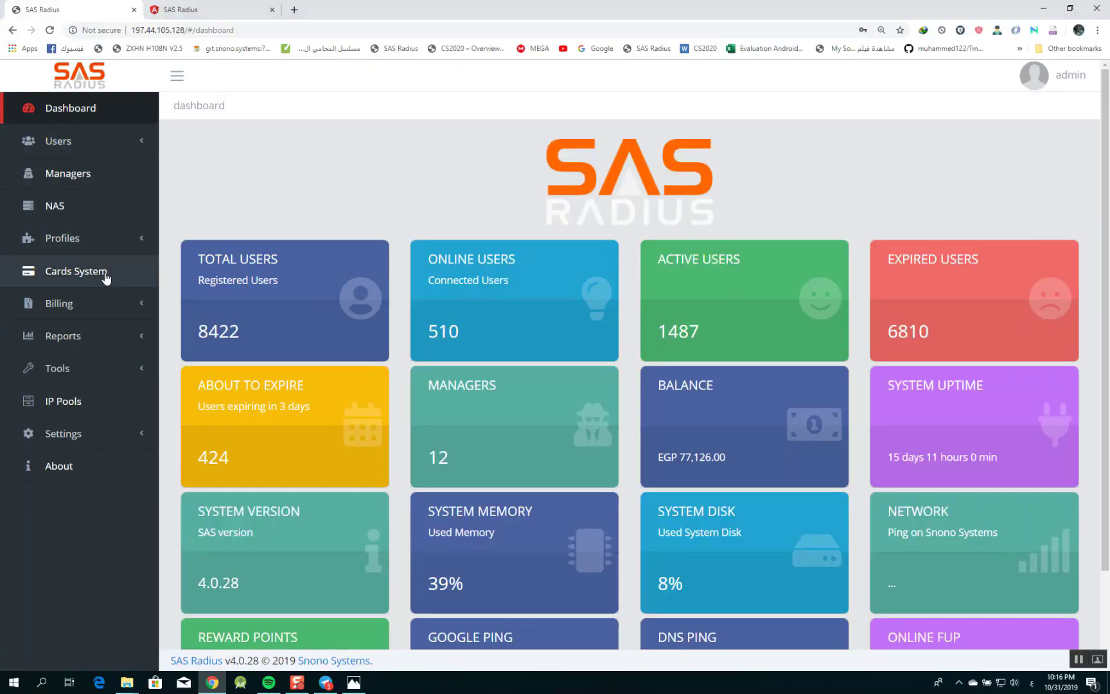
pyautogui.click(91, 438)
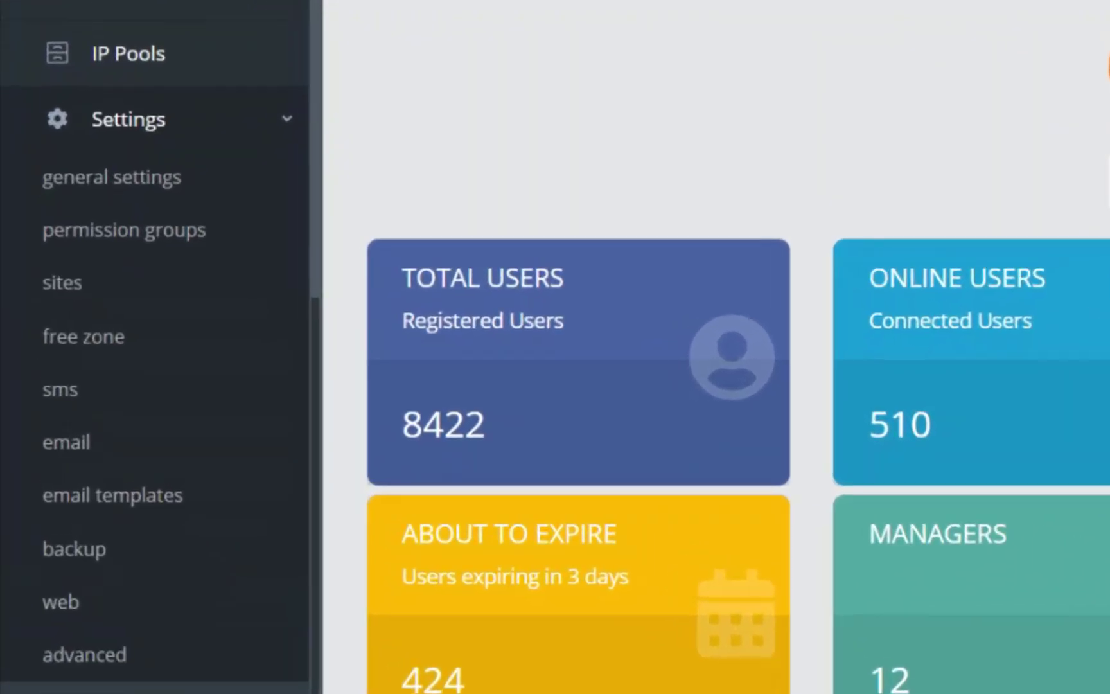
pyautogui.click(171, 238)
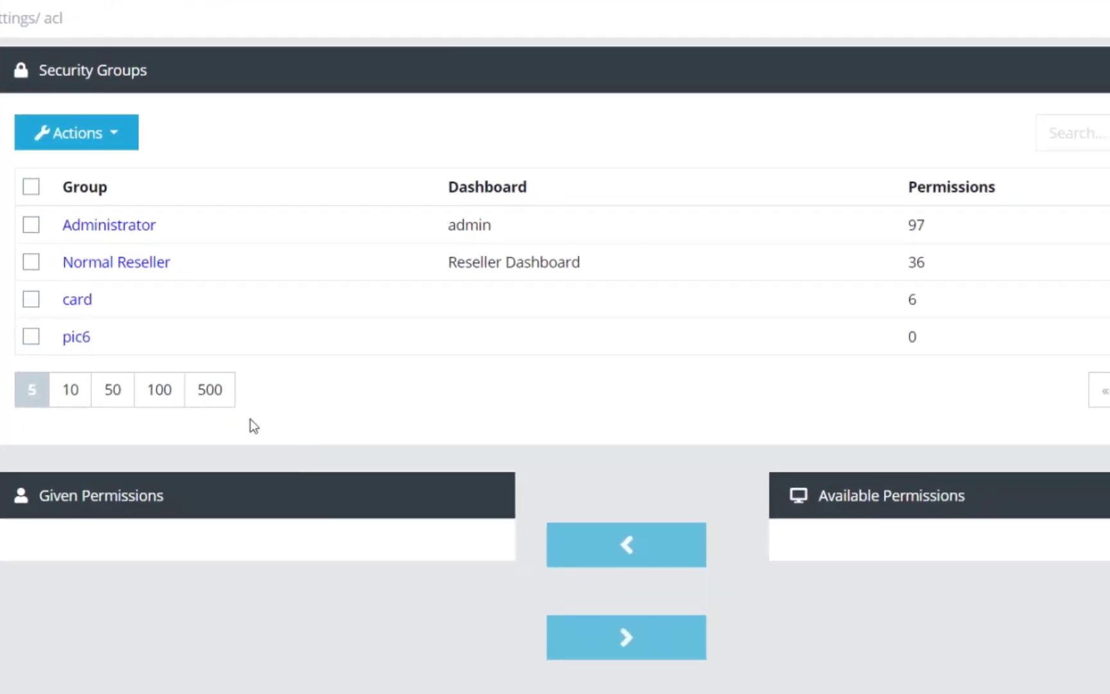
pyautogui.click(266, 264)
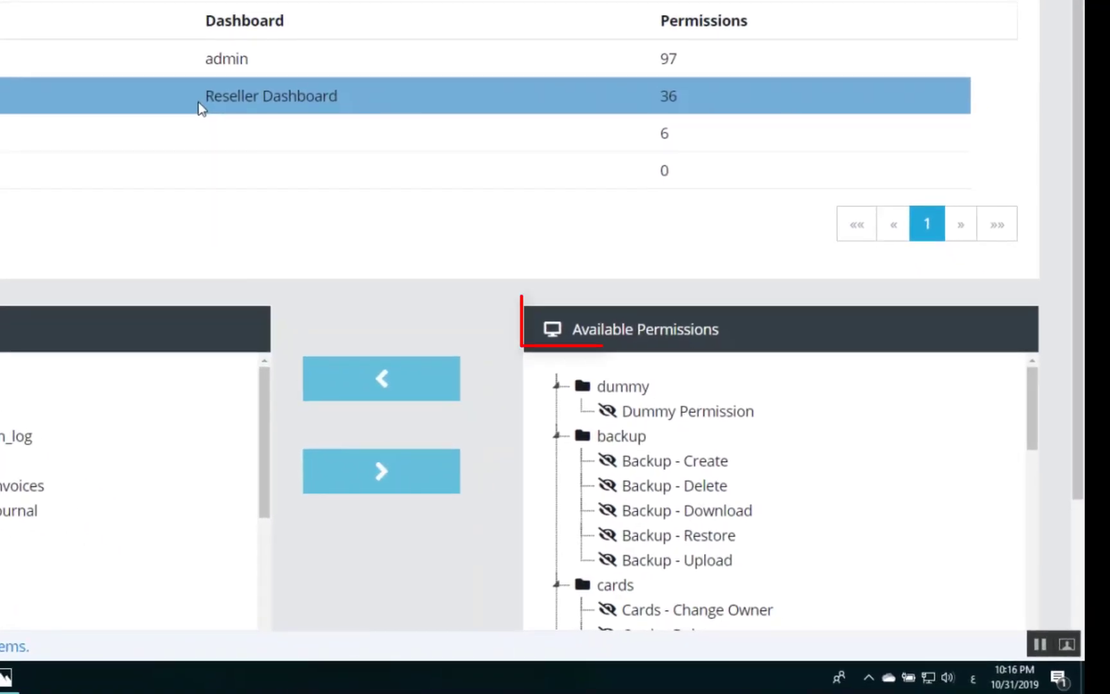
pyautogui.scroll(-5, 686, 362)
pyautogui.scroll(-5, 689, 359)
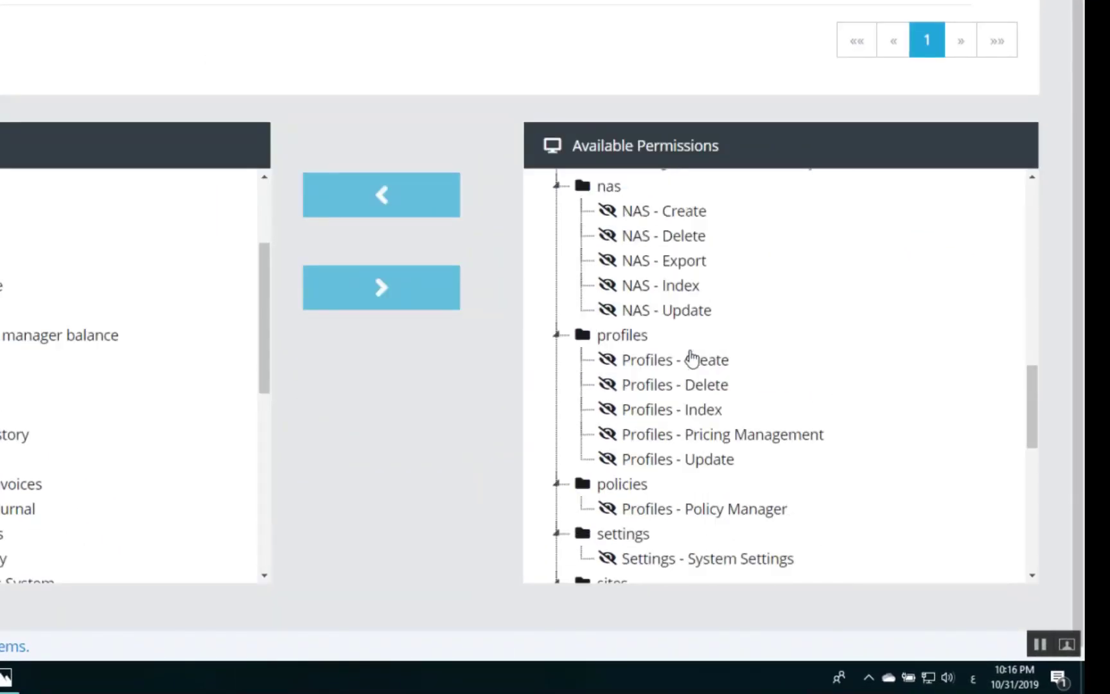
pyautogui.scroll(-5, 703, 347)
pyautogui.scroll(-5, 717, 355)
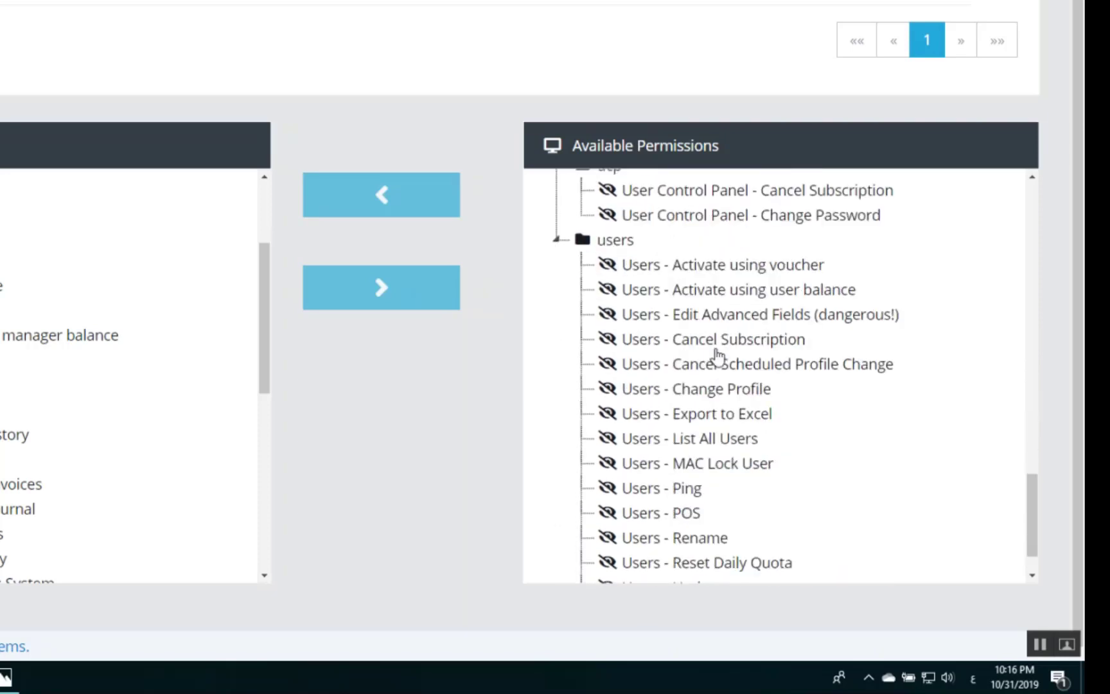
pyautogui.scroll(1, 590, 303)
# Step: Grant the Users - POS permission to the Normal Reseller group and save
pyautogui.click(605, 344)
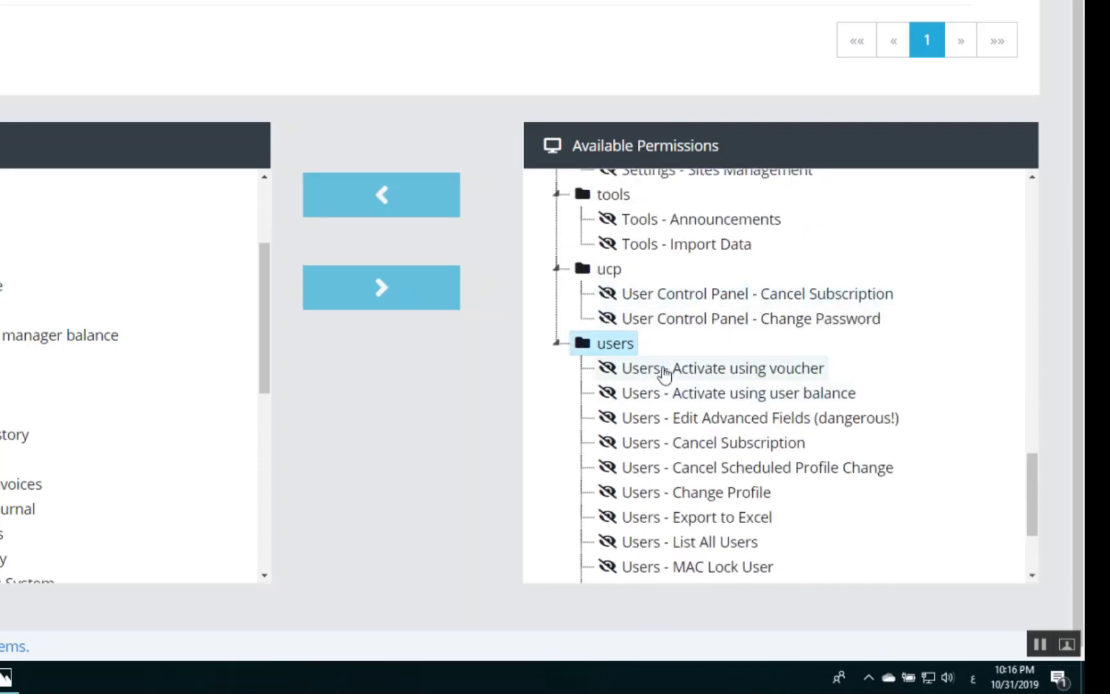
pyautogui.scroll(-2, 677, 383)
pyautogui.click(659, 452)
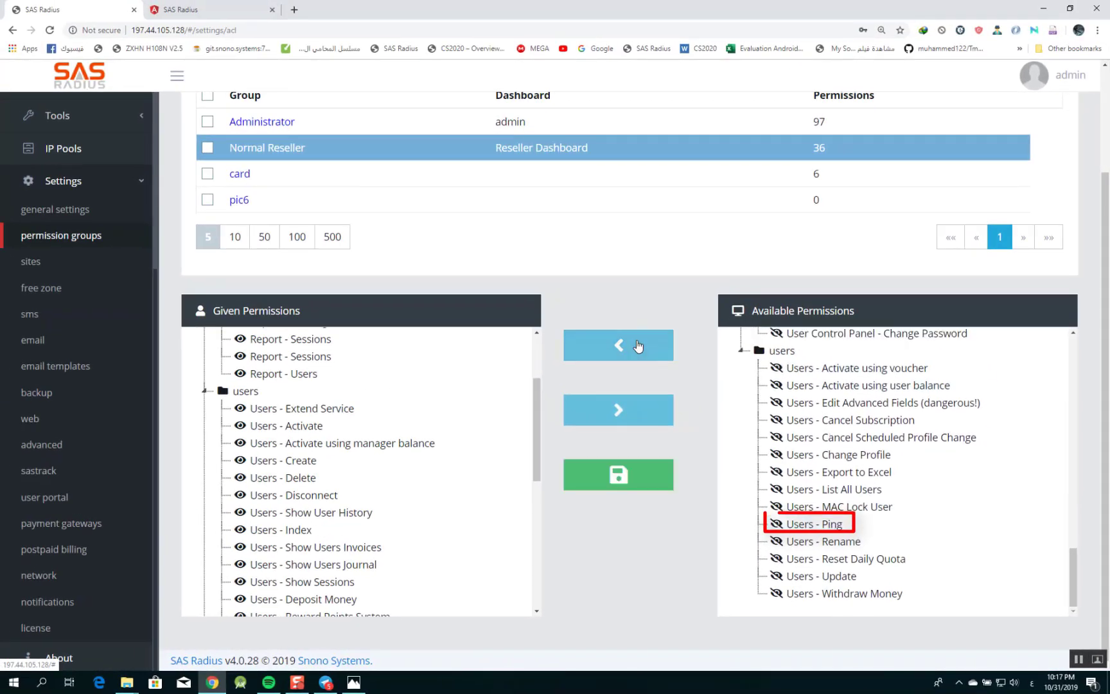
pyautogui.click(632, 346)
pyautogui.click(620, 473)
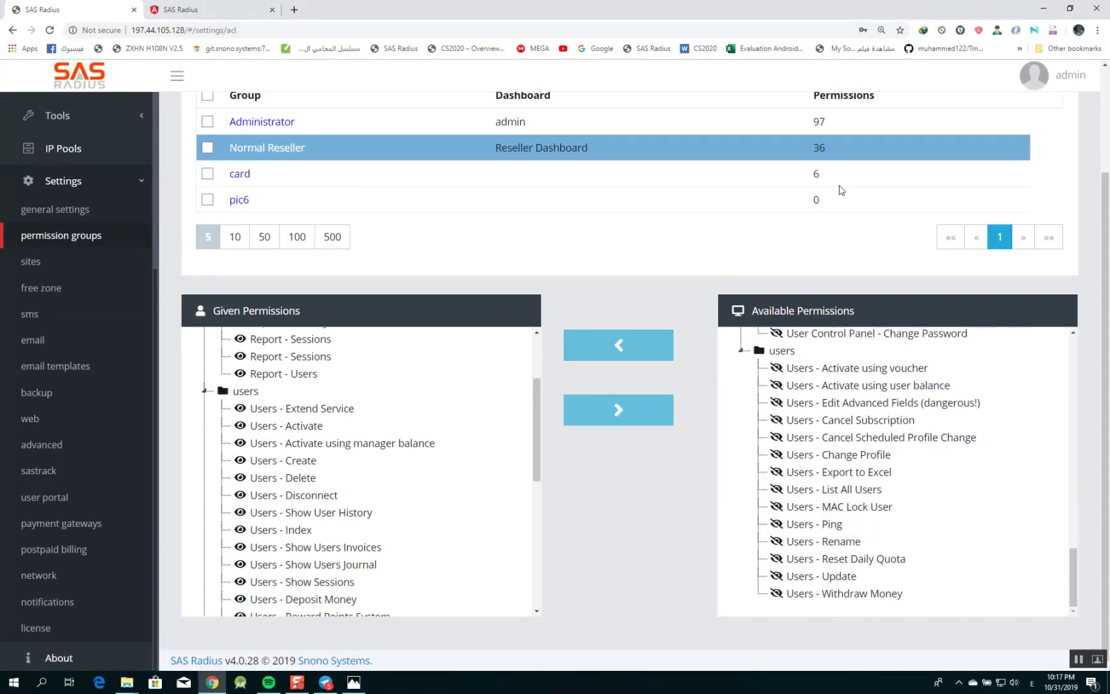
# Step: Log in as the manager rom via Login As, after first picking sat123
pyautogui.click(1050, 84)
pyautogui.click(1018, 194)
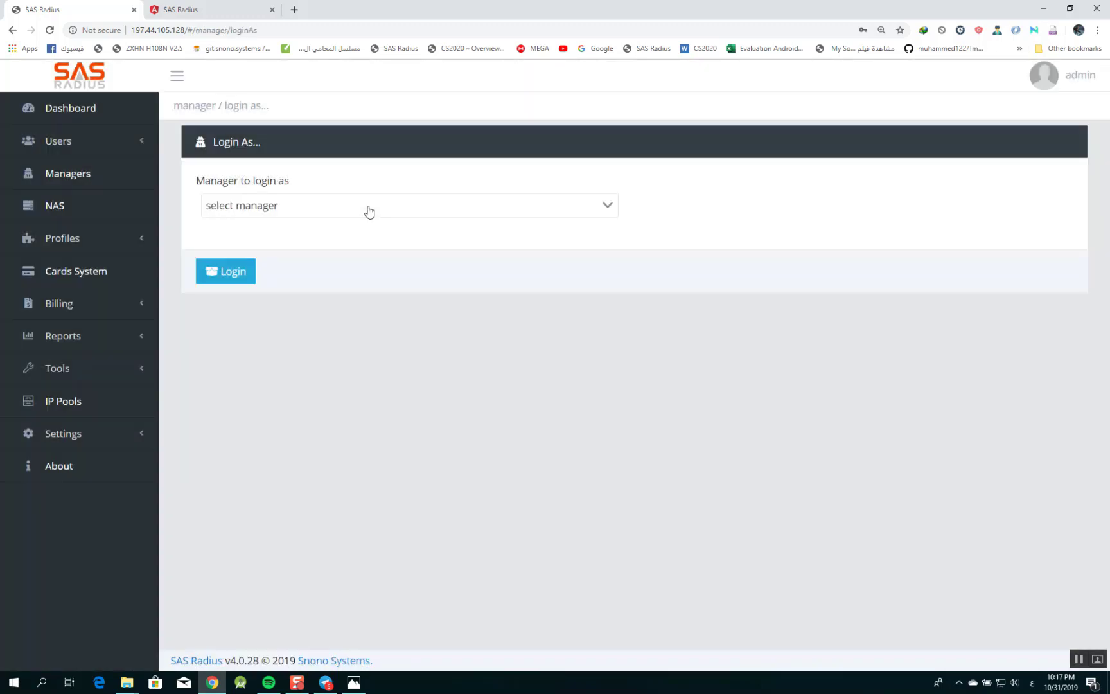
pyautogui.click(369, 212)
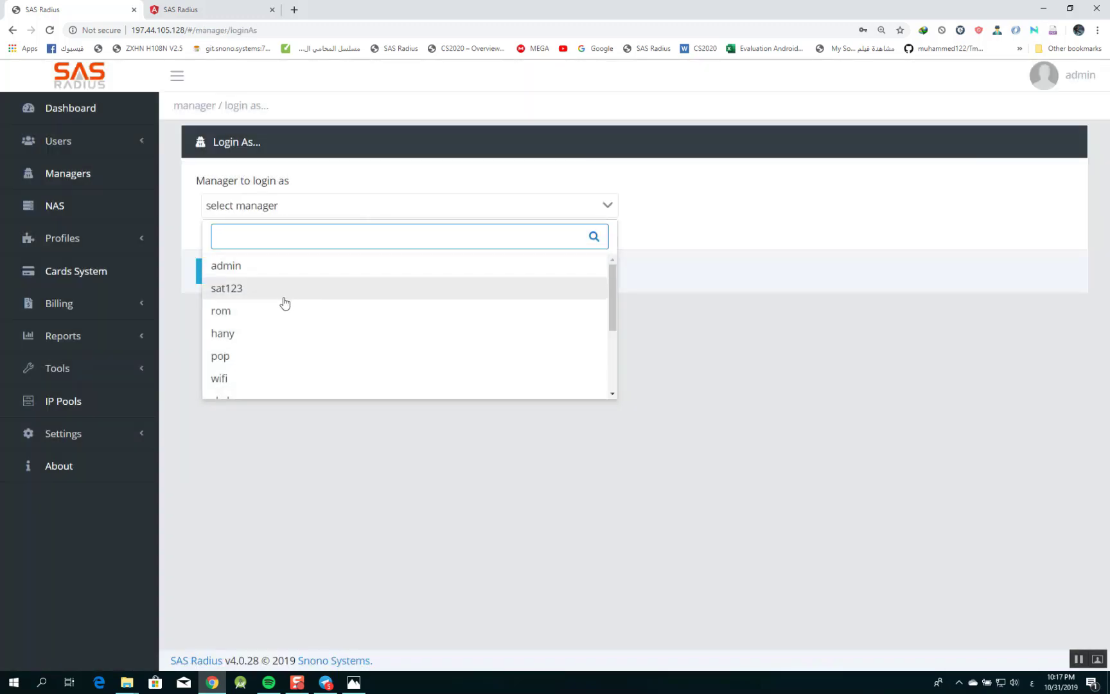
pyautogui.click(286, 295)
pyautogui.click(276, 212)
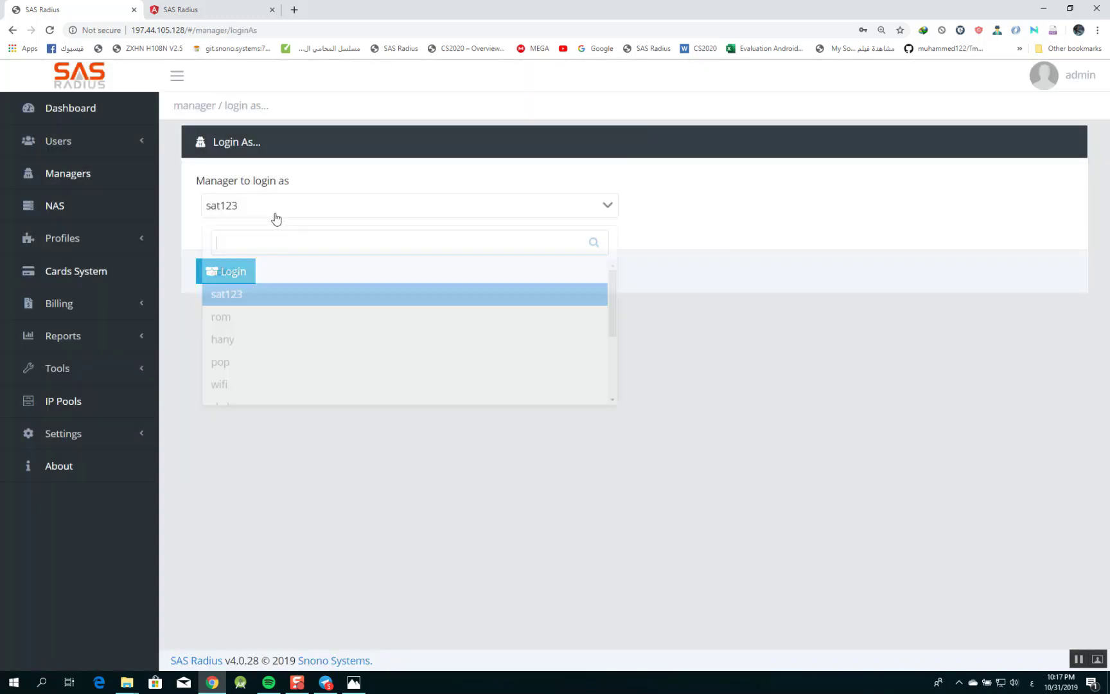
pyautogui.click(238, 315)
pyautogui.click(209, 276)
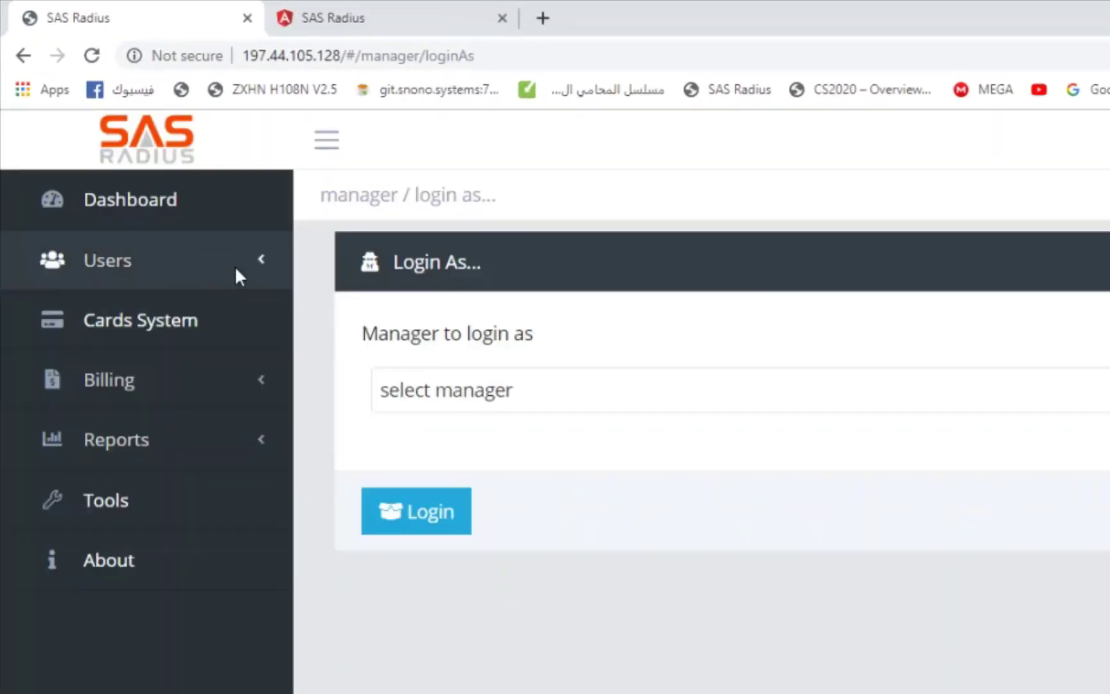
# Step: Open rom's users list and search for user 2025, then clear the search
pyautogui.click(239, 270)
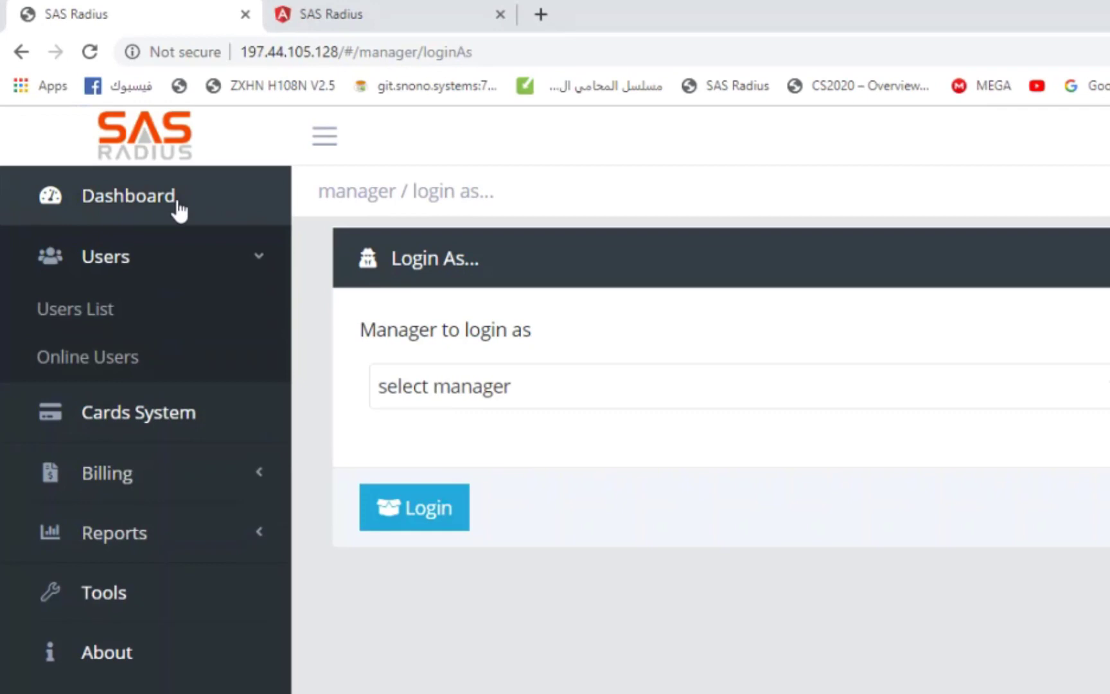
pyautogui.click(179, 204)
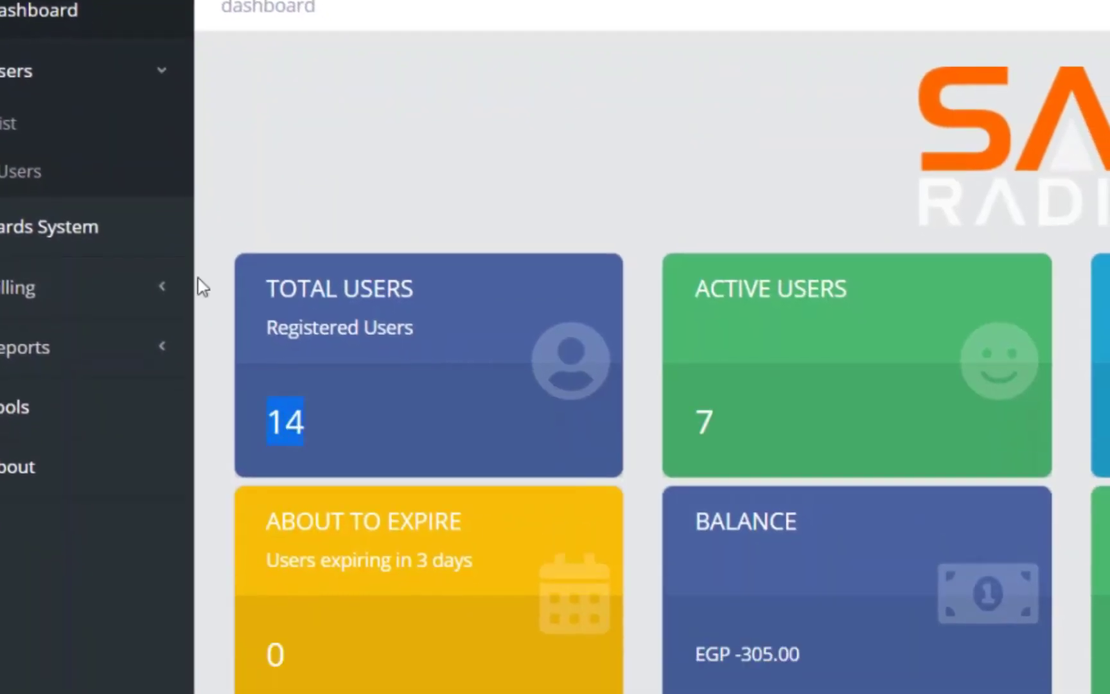
pyautogui.click(102, 143)
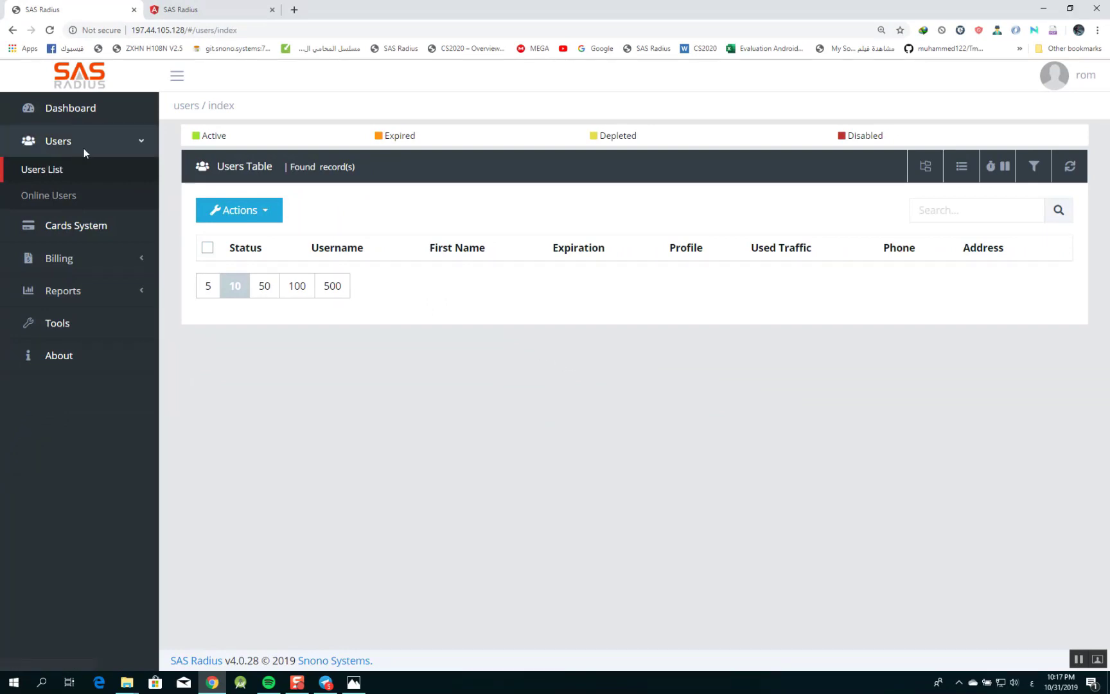
pyautogui.click(97, 136)
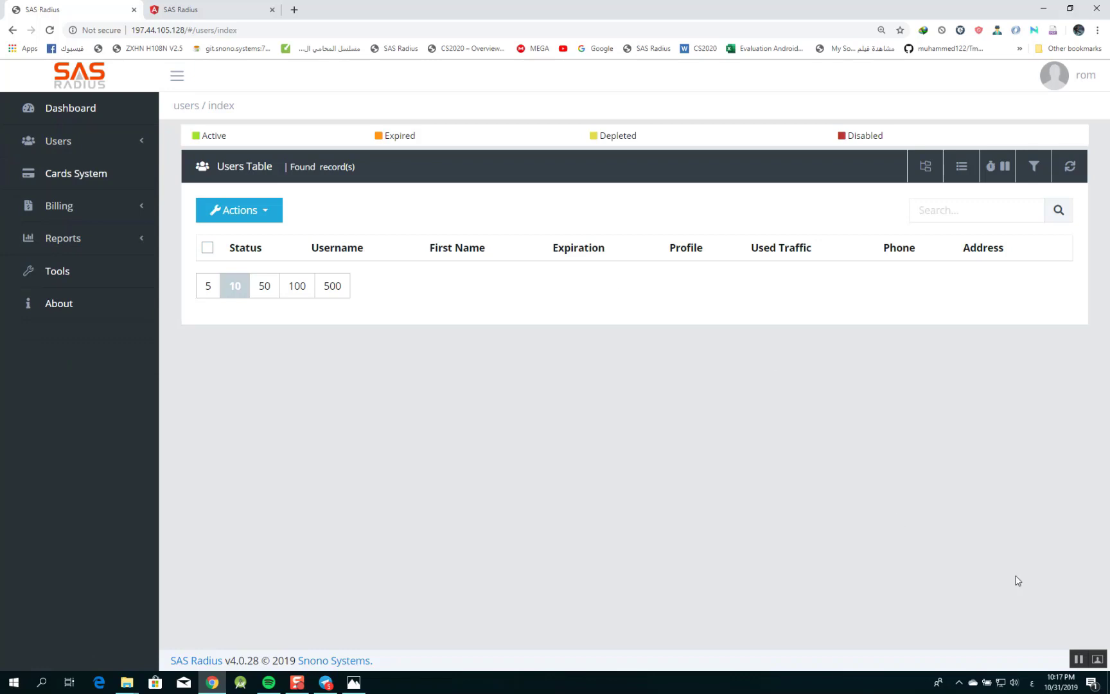
pyautogui.click(985, 213)
pyautogui.write('2025')
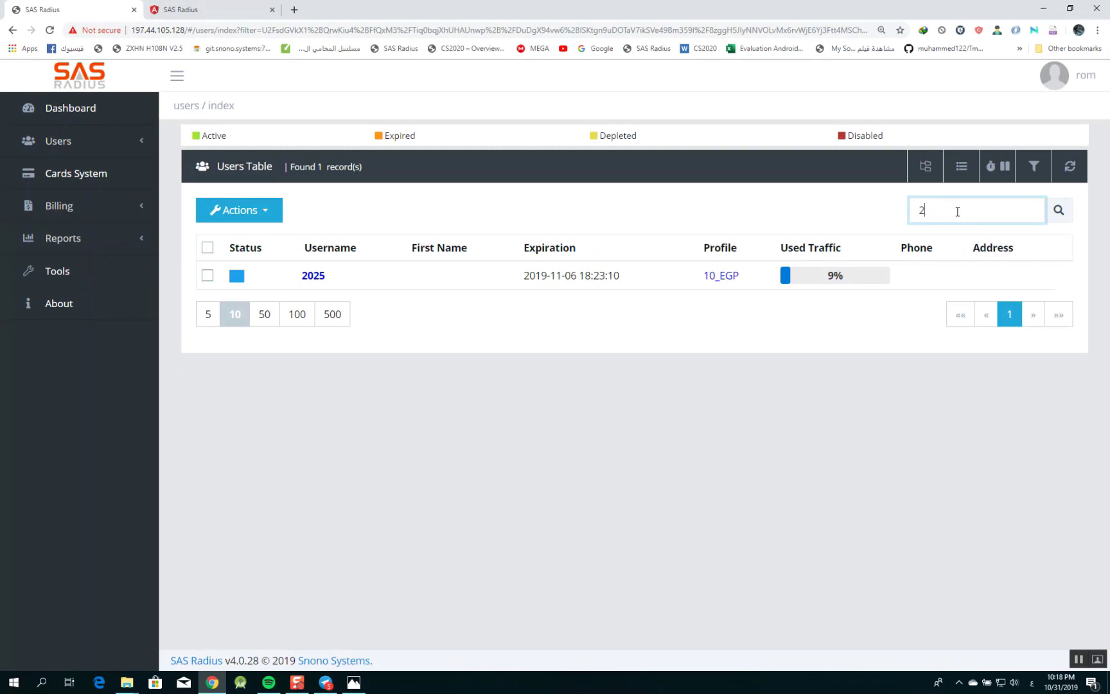
pyautogui.press('Return')
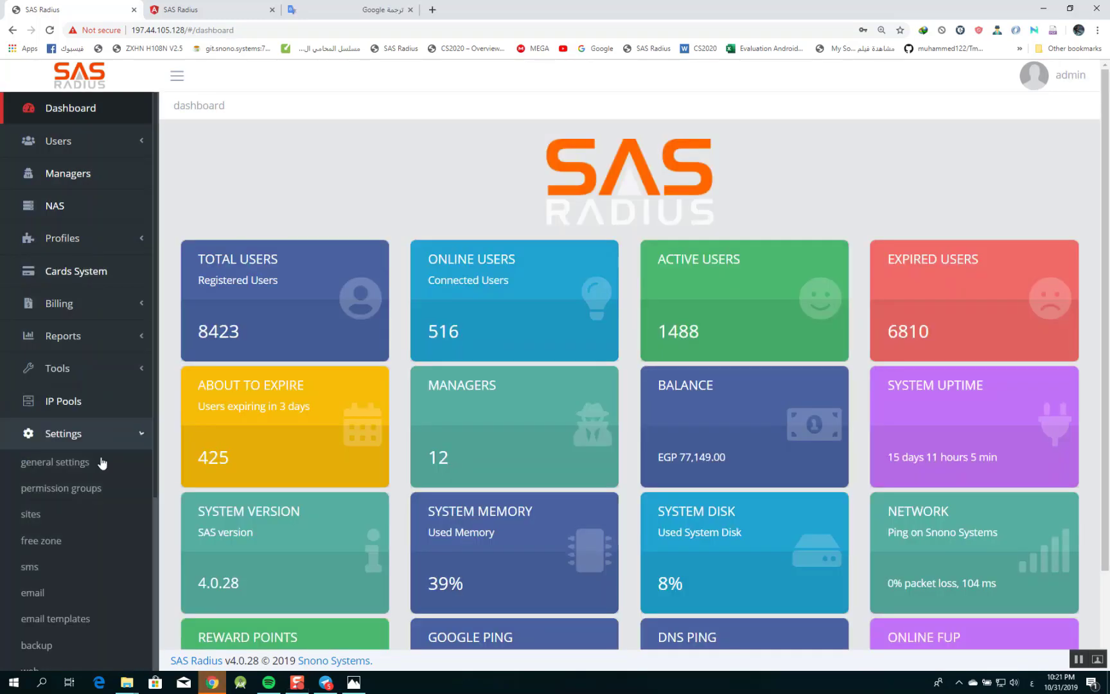
pyautogui.scroll(-2, 34, 461)
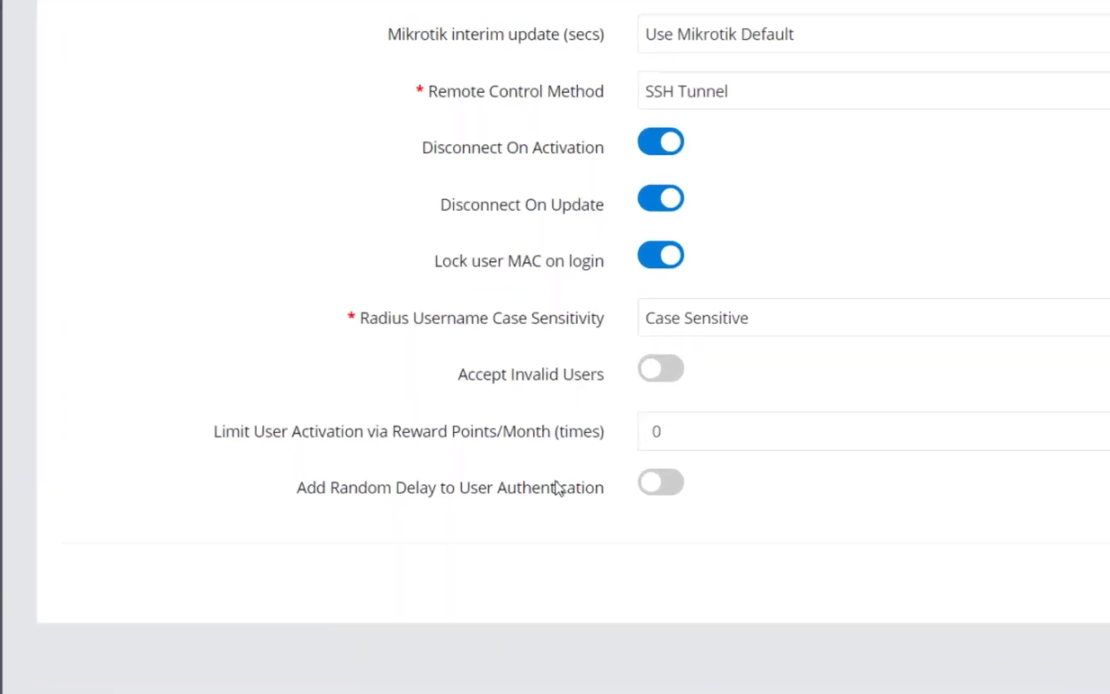
# Step: Enable Add Random Delay to User Authentication and save the advanced settings
pyautogui.moveTo(208, 447); pyautogui.dragTo(441, 452)
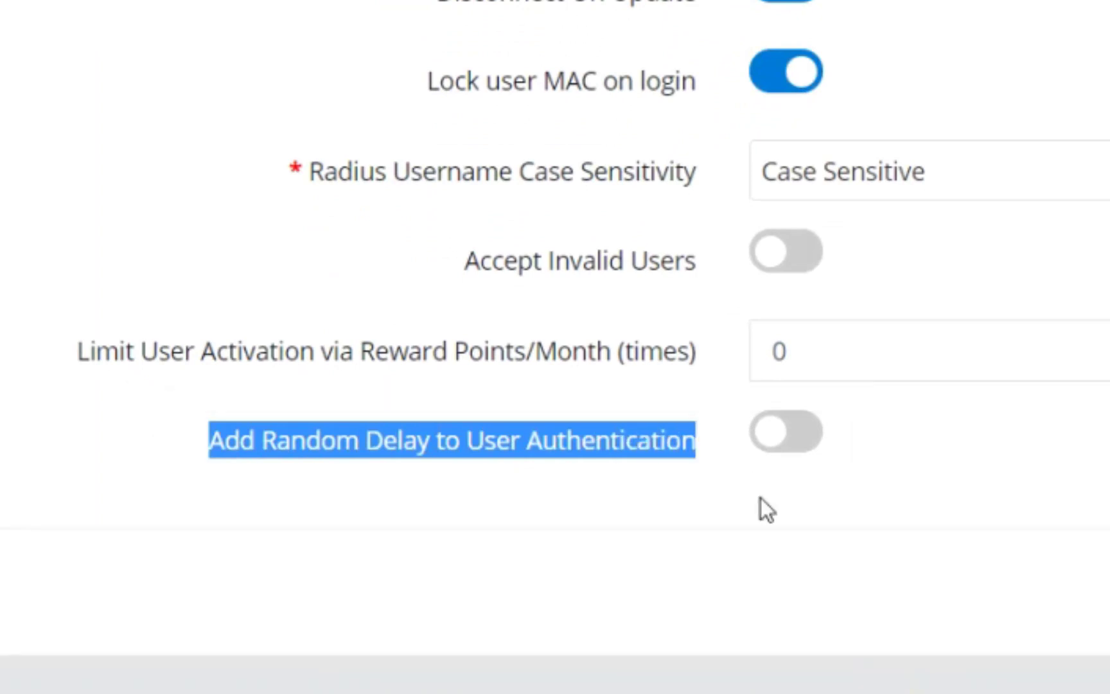
pyautogui.click(808, 460)
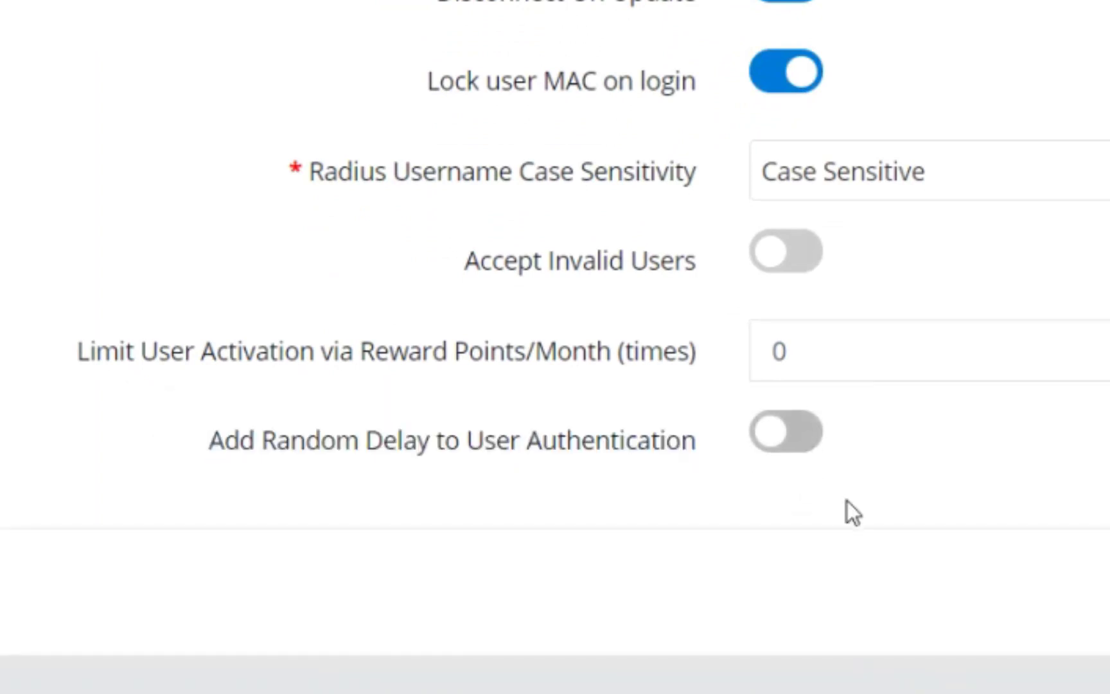
pyautogui.click(796, 466)
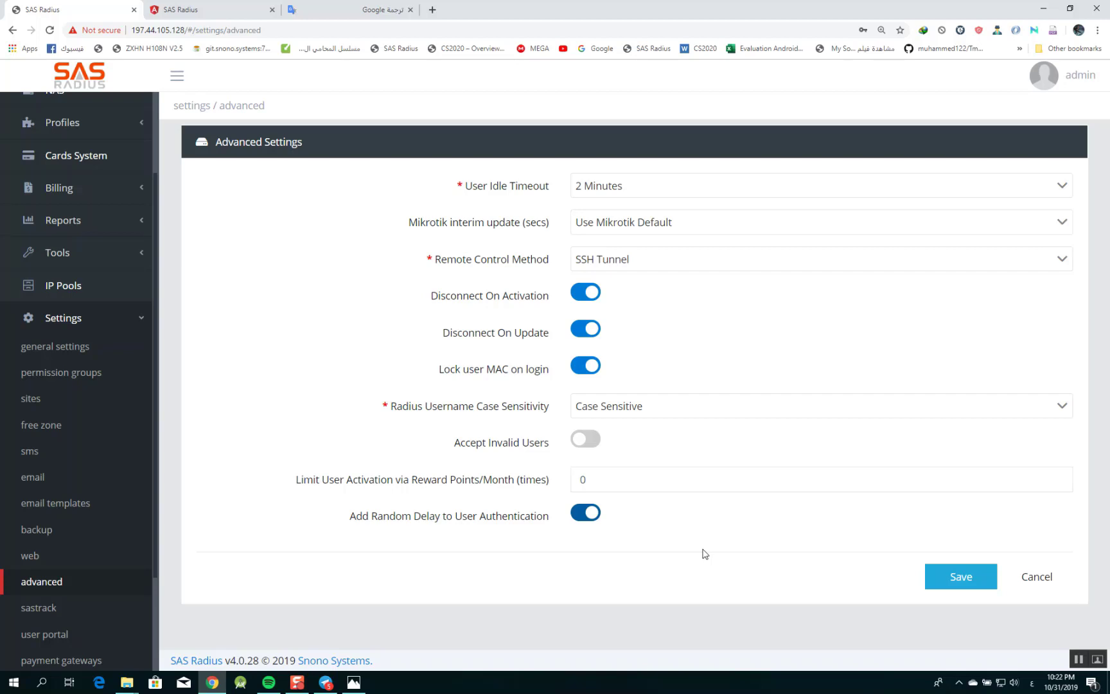
pyautogui.click(984, 577)
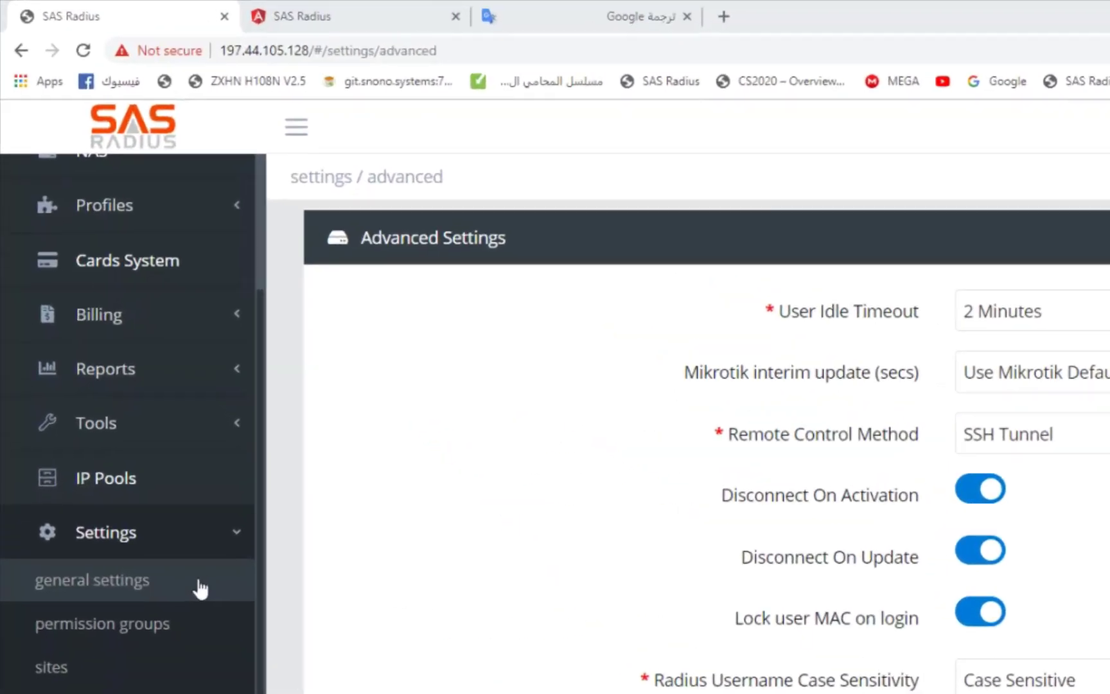
pyautogui.scroll(2, 114, 400)
pyautogui.scroll(-3, 165, 532)
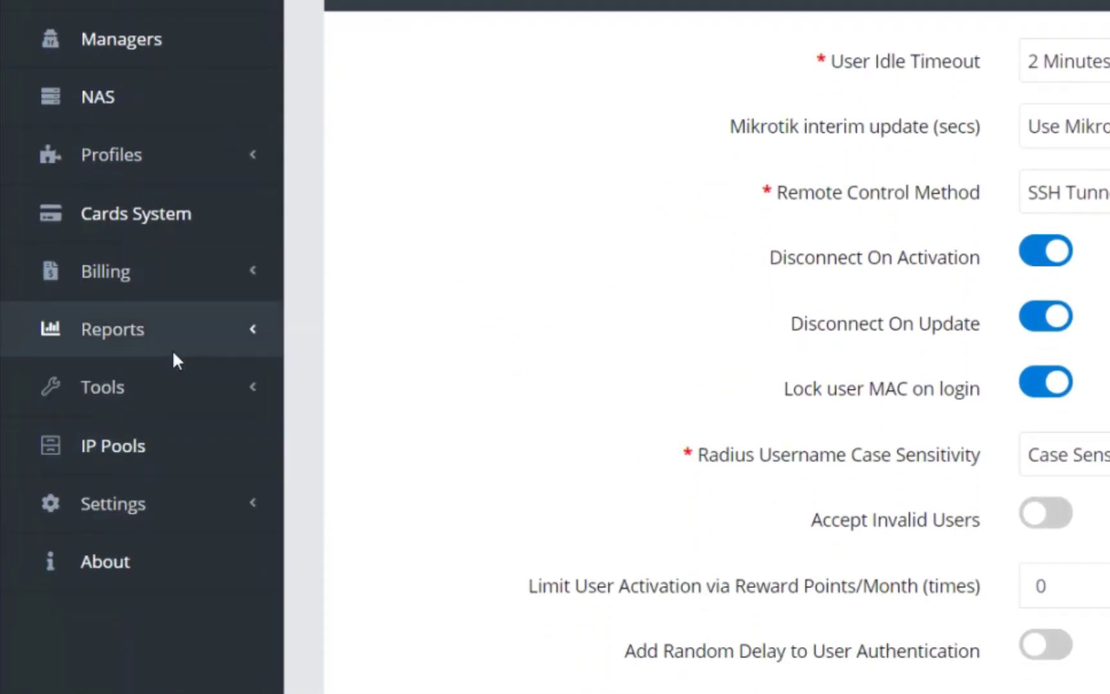
# Step: Open the Money Transfers report from the Reports section
pyautogui.click(173, 347)
pyautogui.scroll(-3, 128, 524)
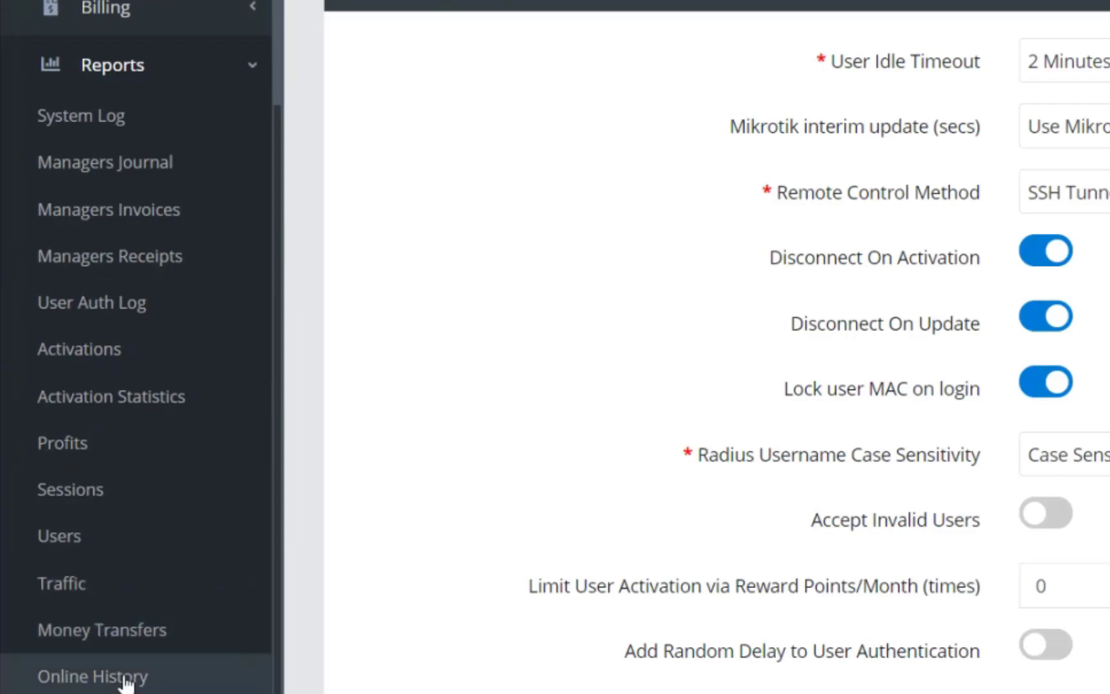
pyautogui.click(128, 641)
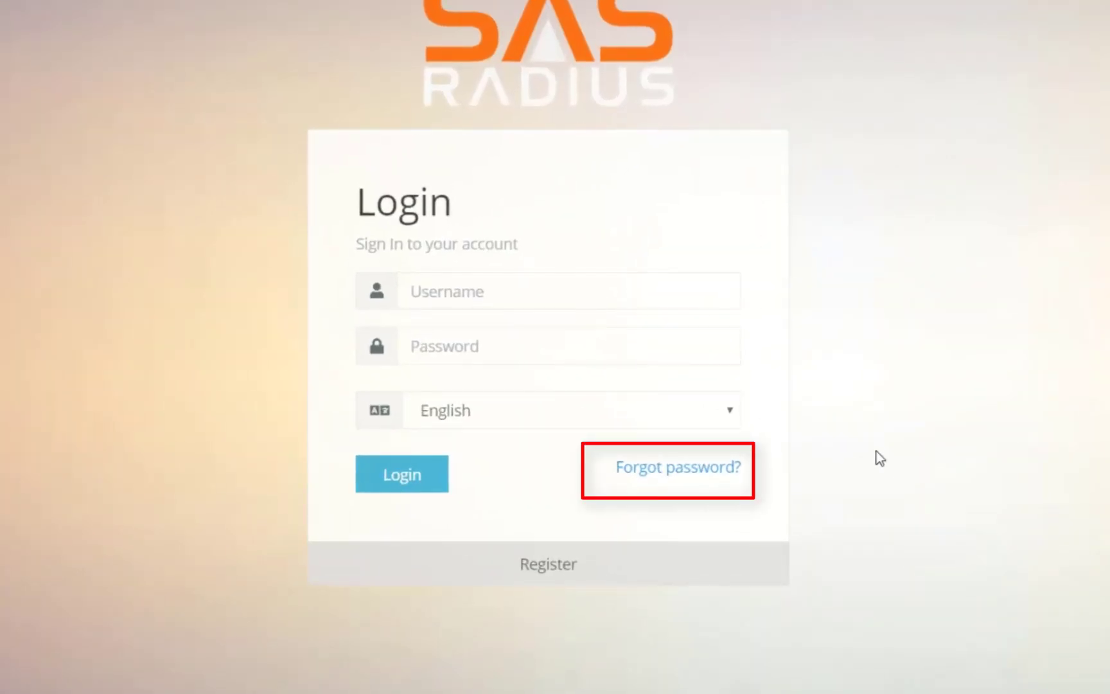
# Step: Submit Forgot password with the autofilled email and Restore, then expand Reports on the dashboard
pyautogui.click(669, 472)
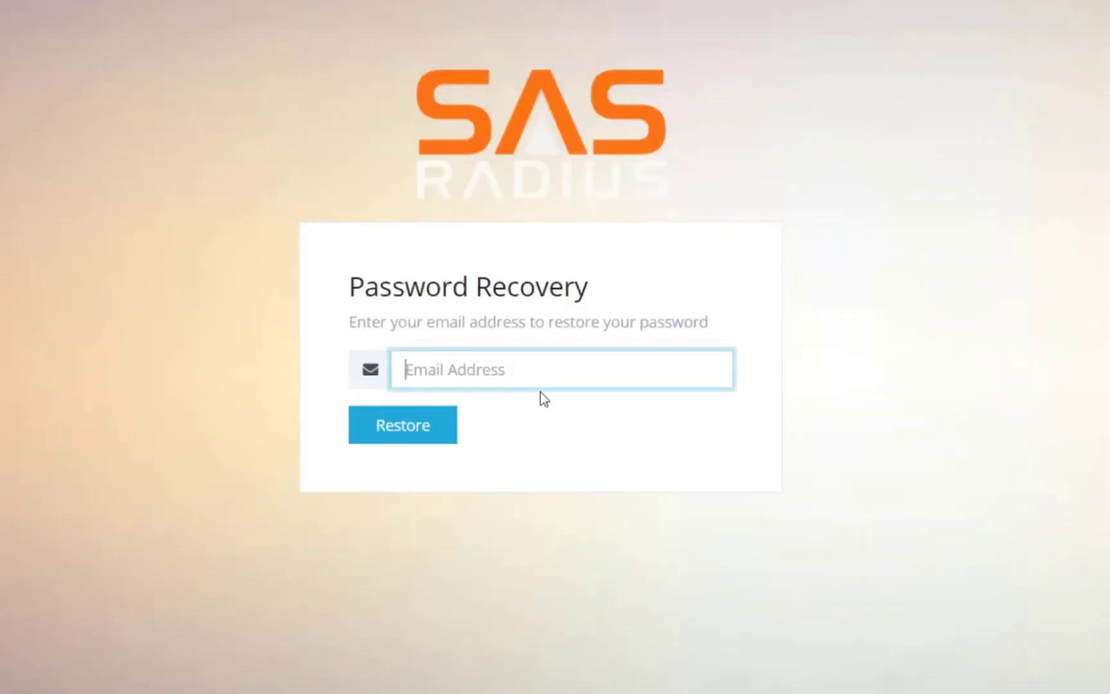
pyautogui.click(556, 379)
pyautogui.click(472, 444)
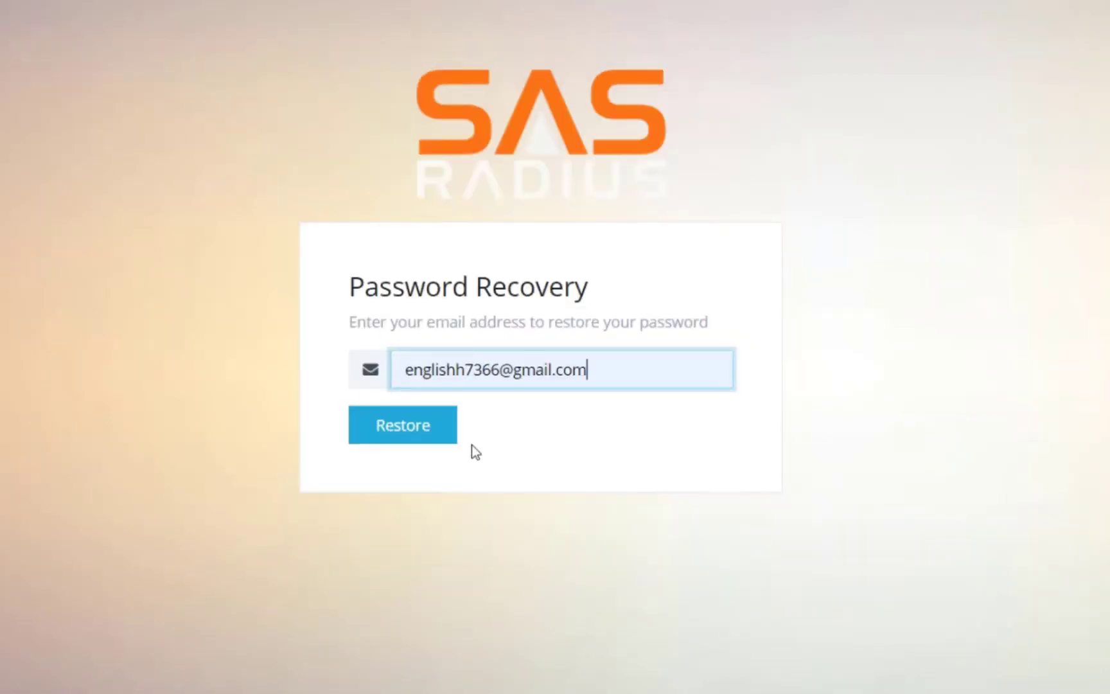
pyautogui.click(435, 443)
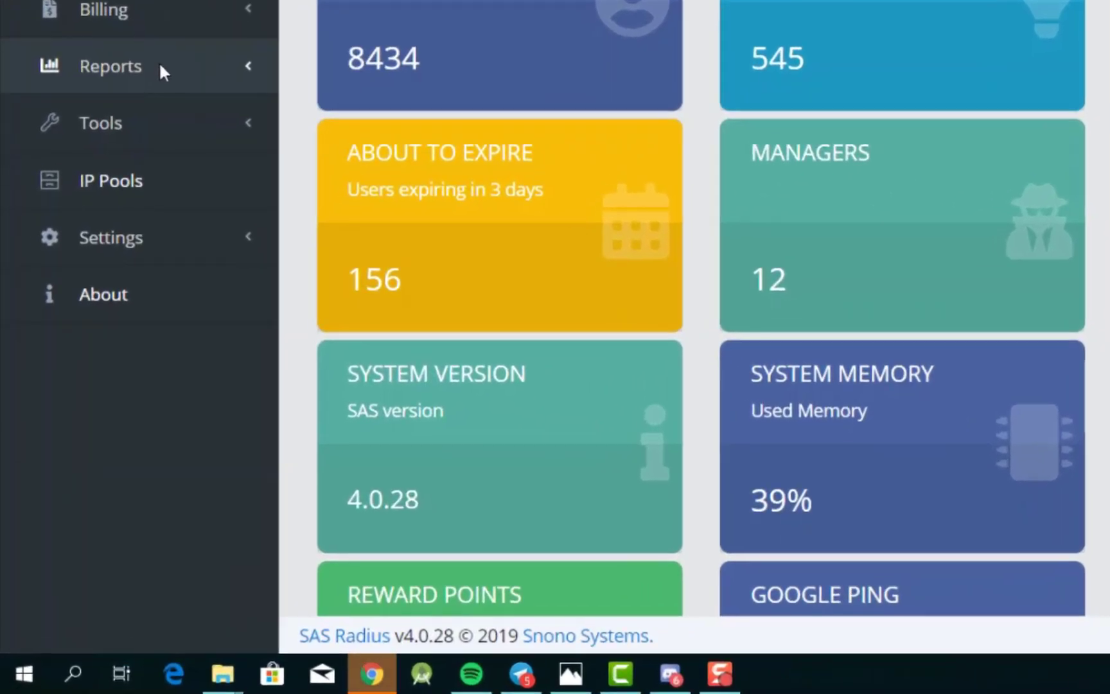
pyautogui.click(160, 66)
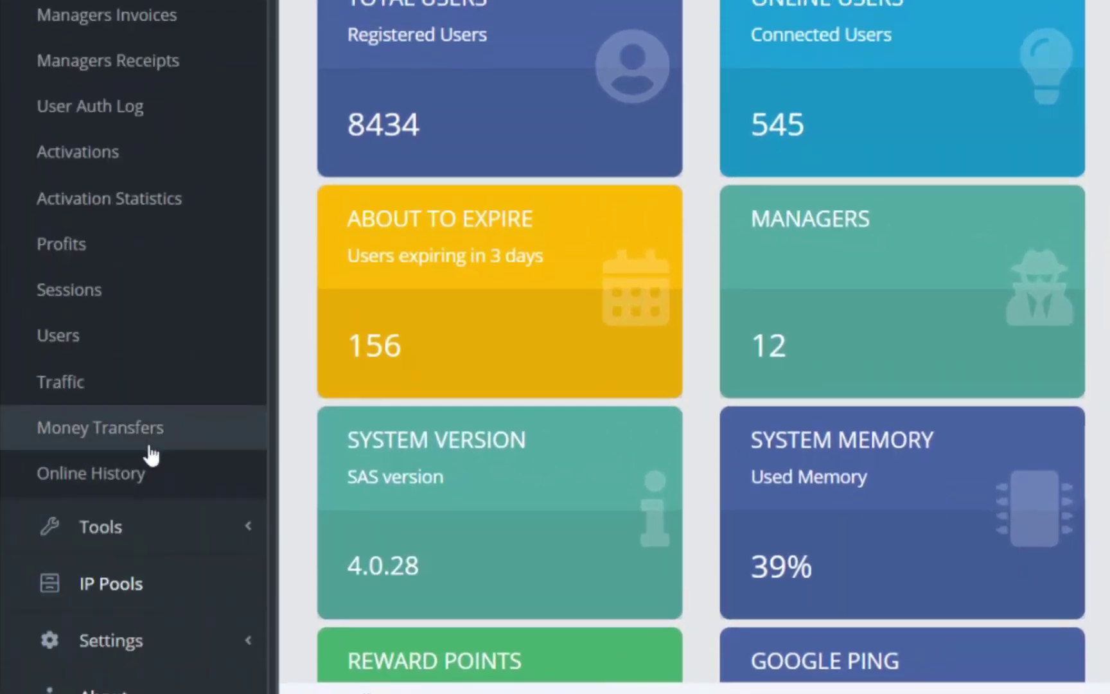
# Step: Show the Online History report with the chart interval set to Daily
pyautogui.click(164, 528)
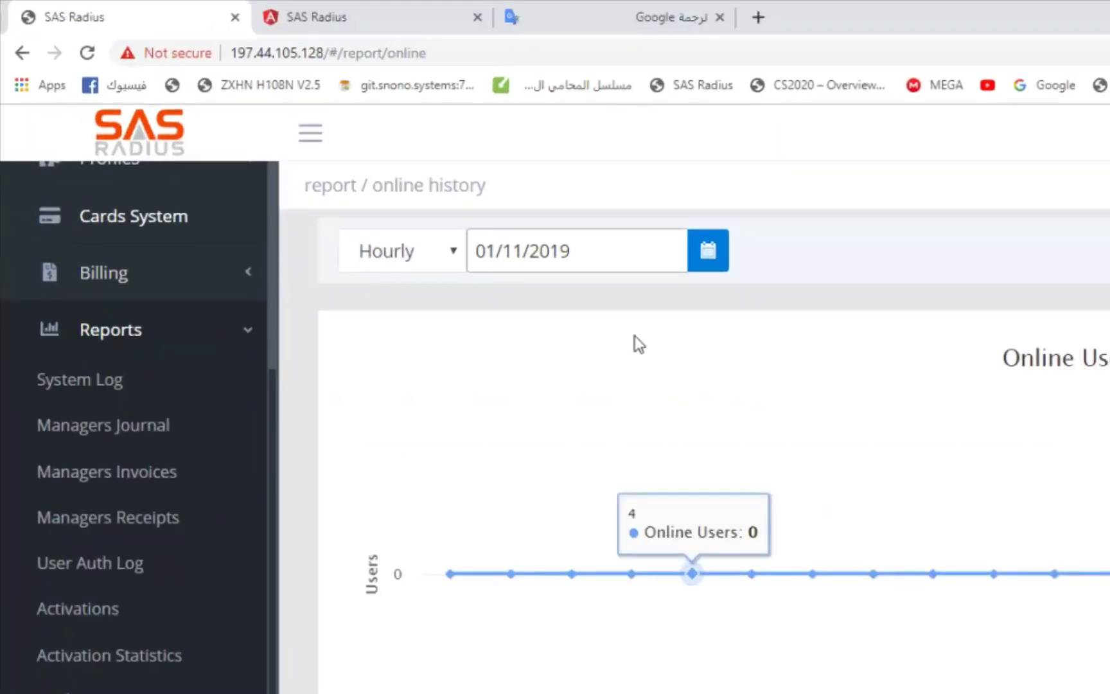
pyautogui.click(332, 94)
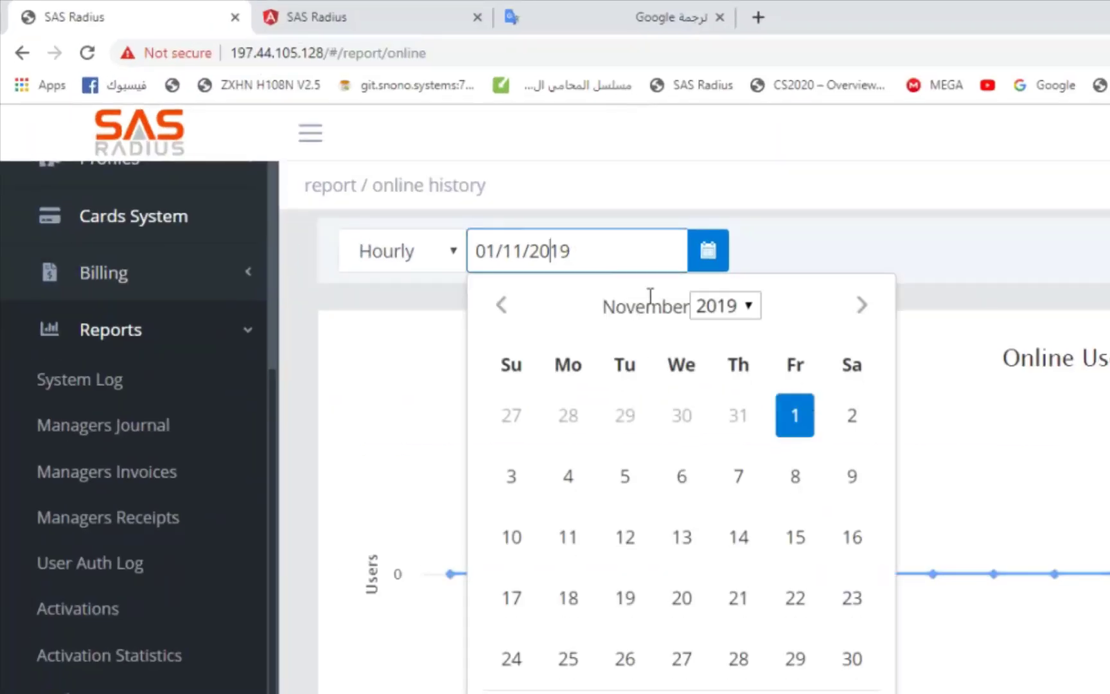
pyautogui.click(415, 261)
pyautogui.click(410, 321)
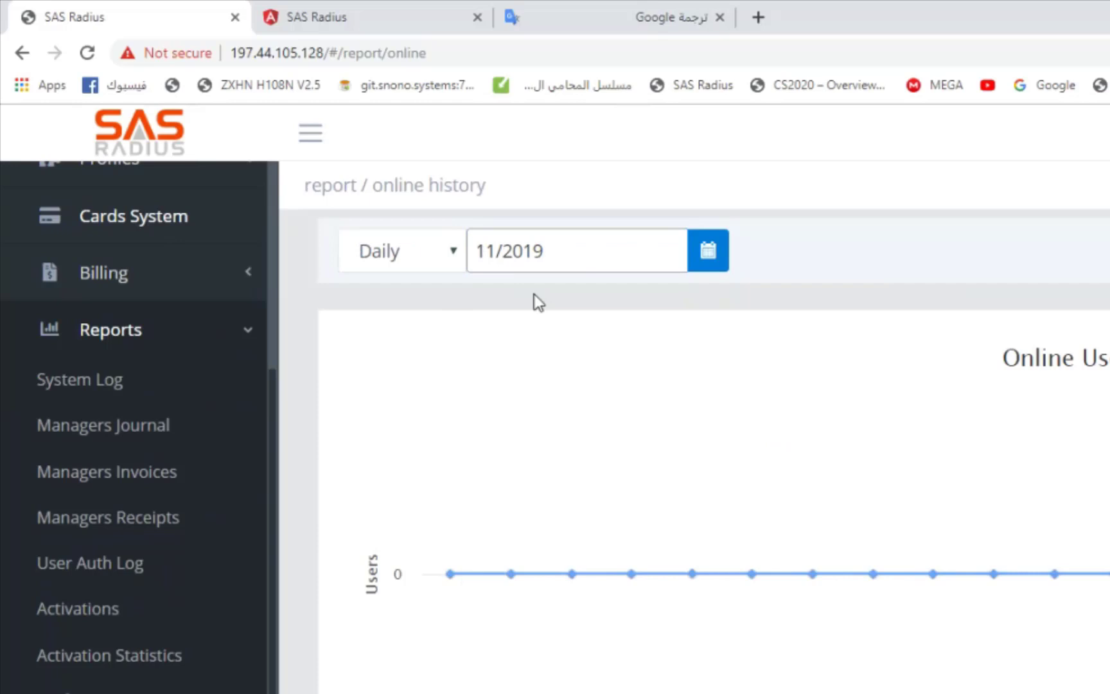
# Step: Pick October 2019 for the online users chart, then return to the Money Transfer Report tab
pyautogui.click(708, 253)
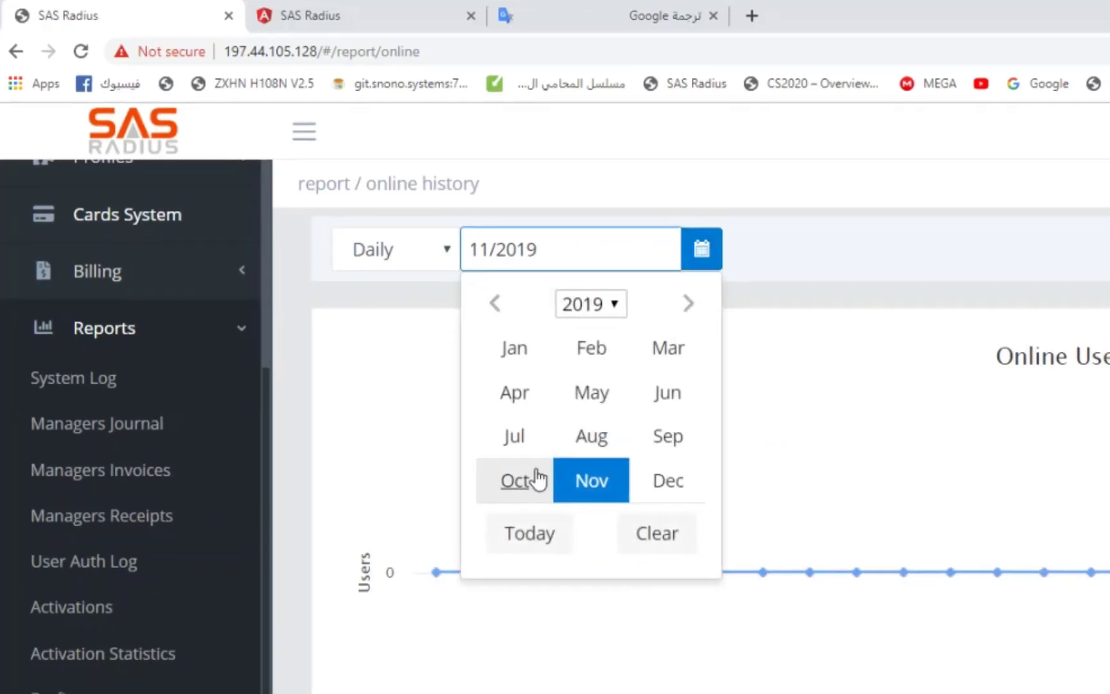
pyautogui.click(537, 478)
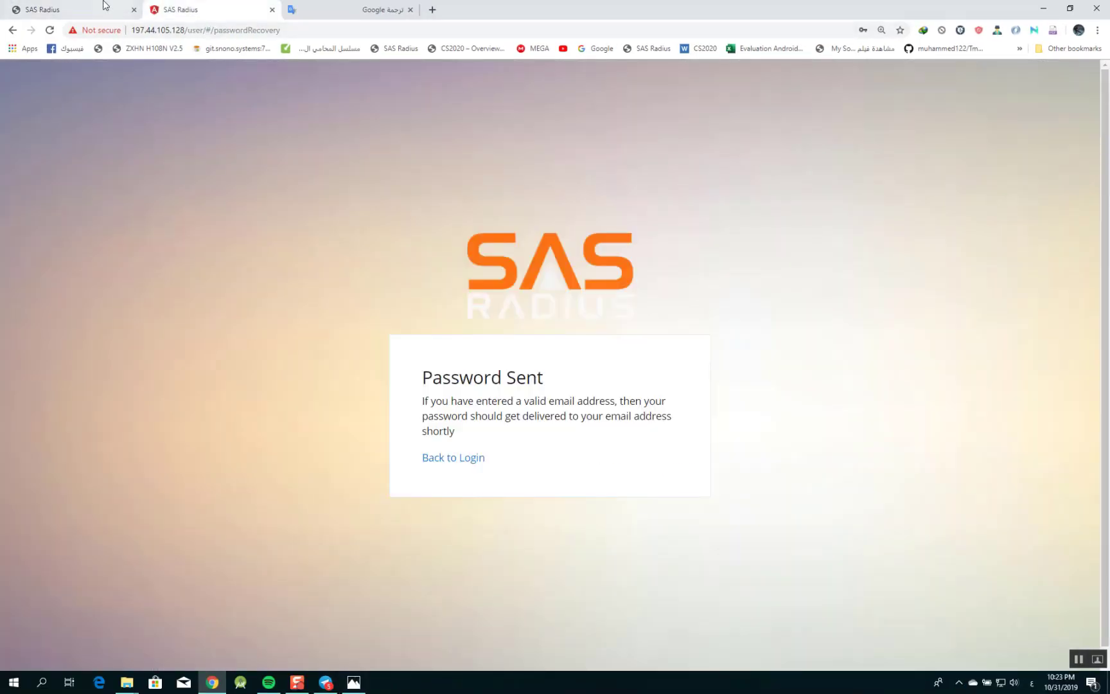
pyautogui.click(96, 9)
pyautogui.scroll(2, 85, 134)
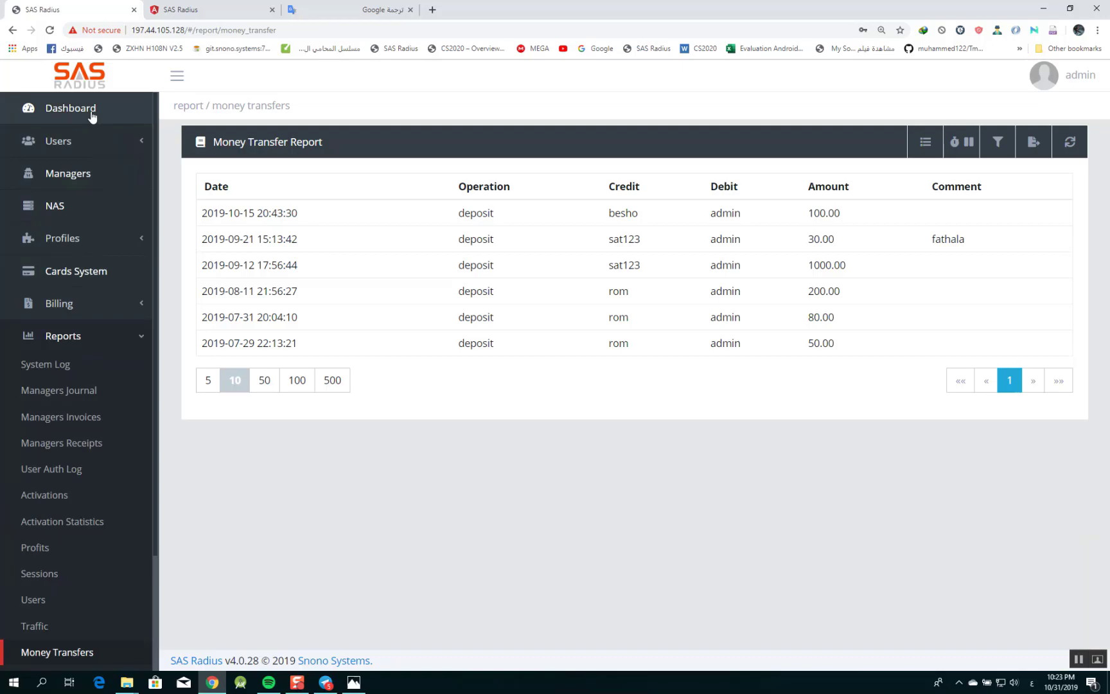